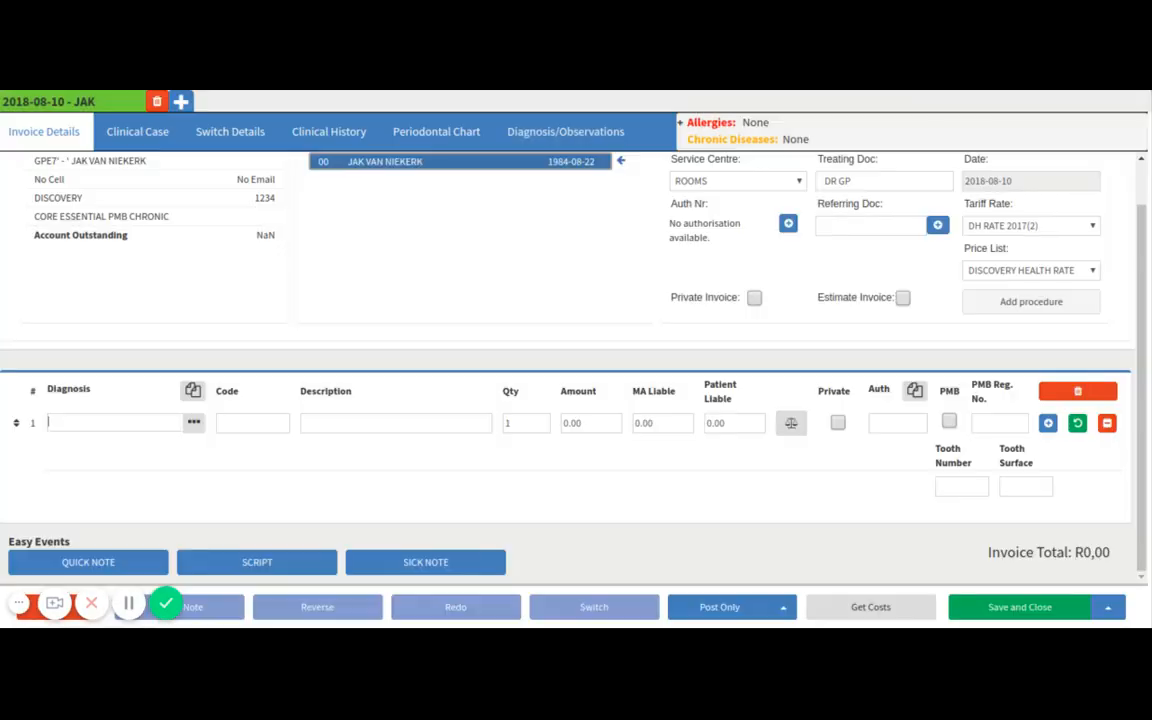
Open the patient's periodontal chart, view the Mandibula teeth and return to the Maxila view.
click(440, 144)
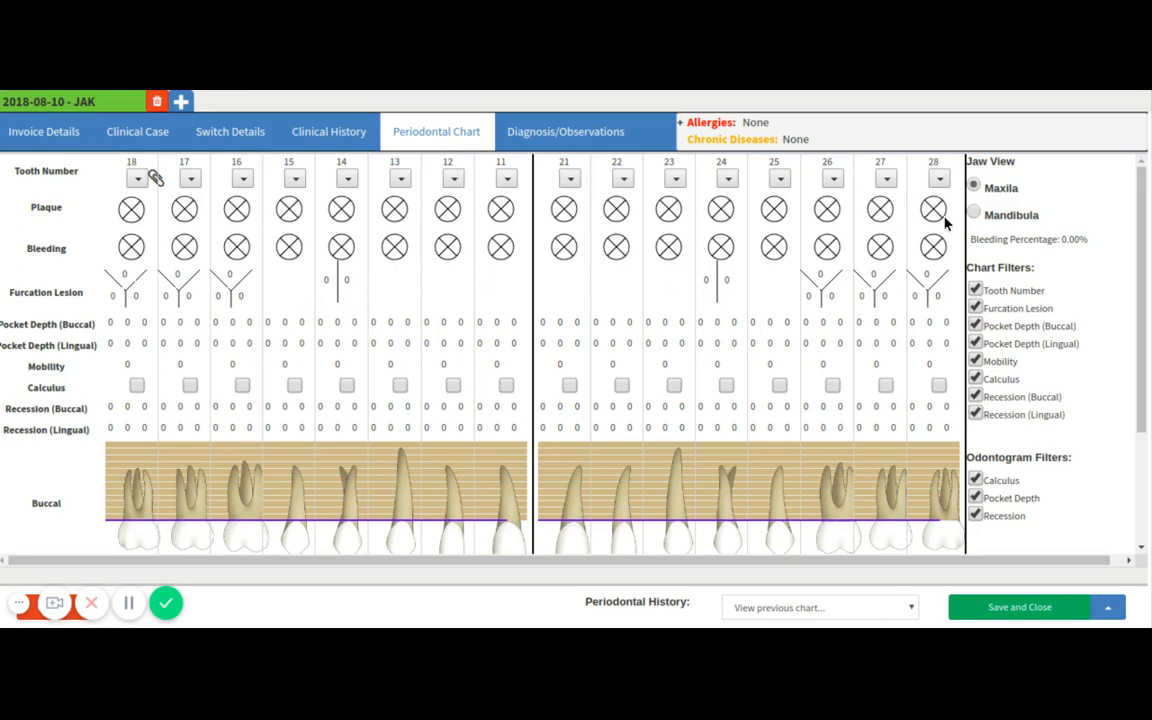
click(1003, 217)
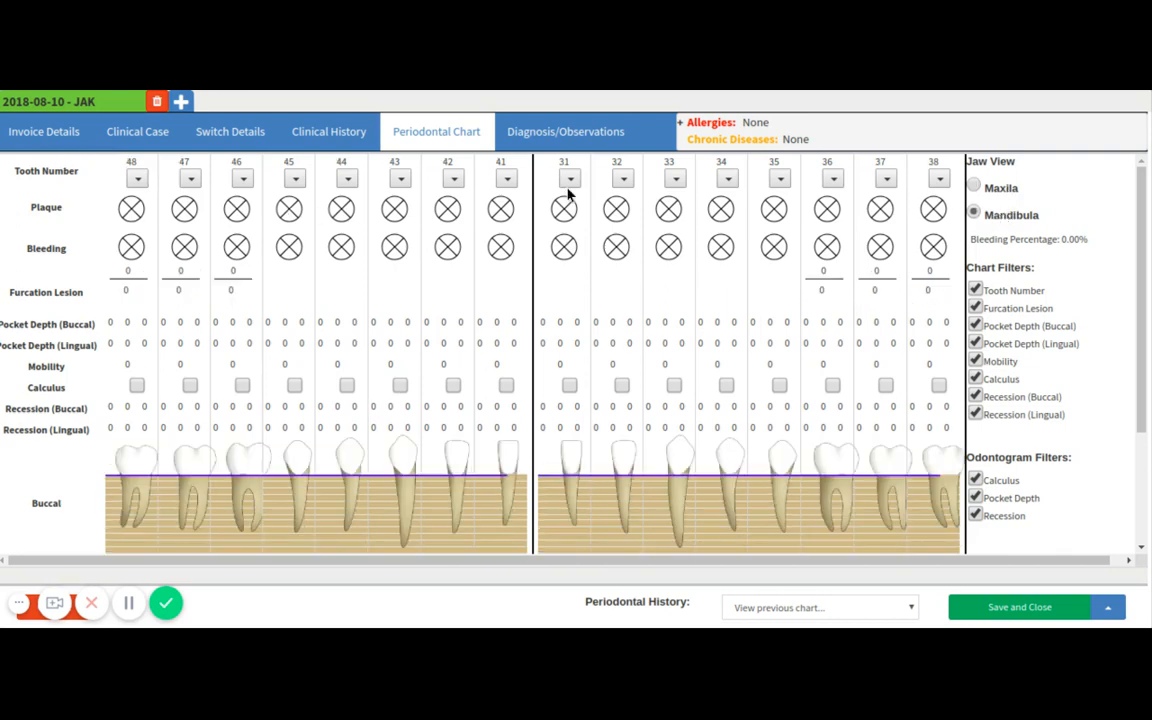
scroll(311, 420, down, 3)
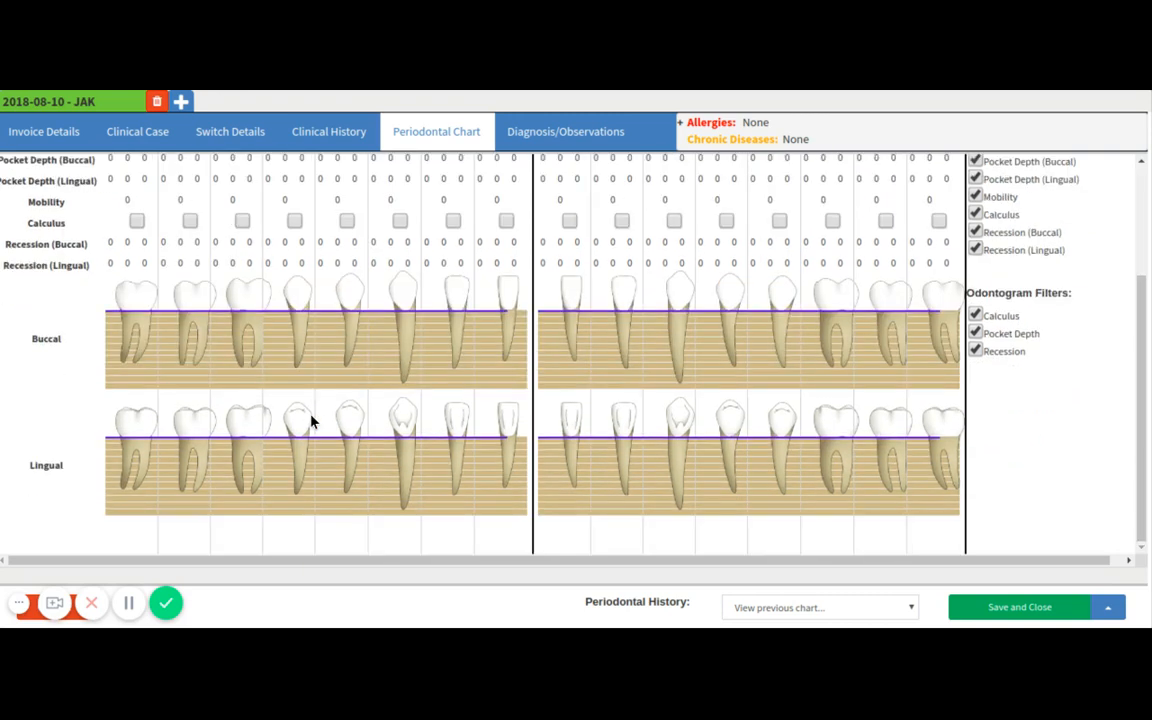
scroll(311, 420, up, 3)
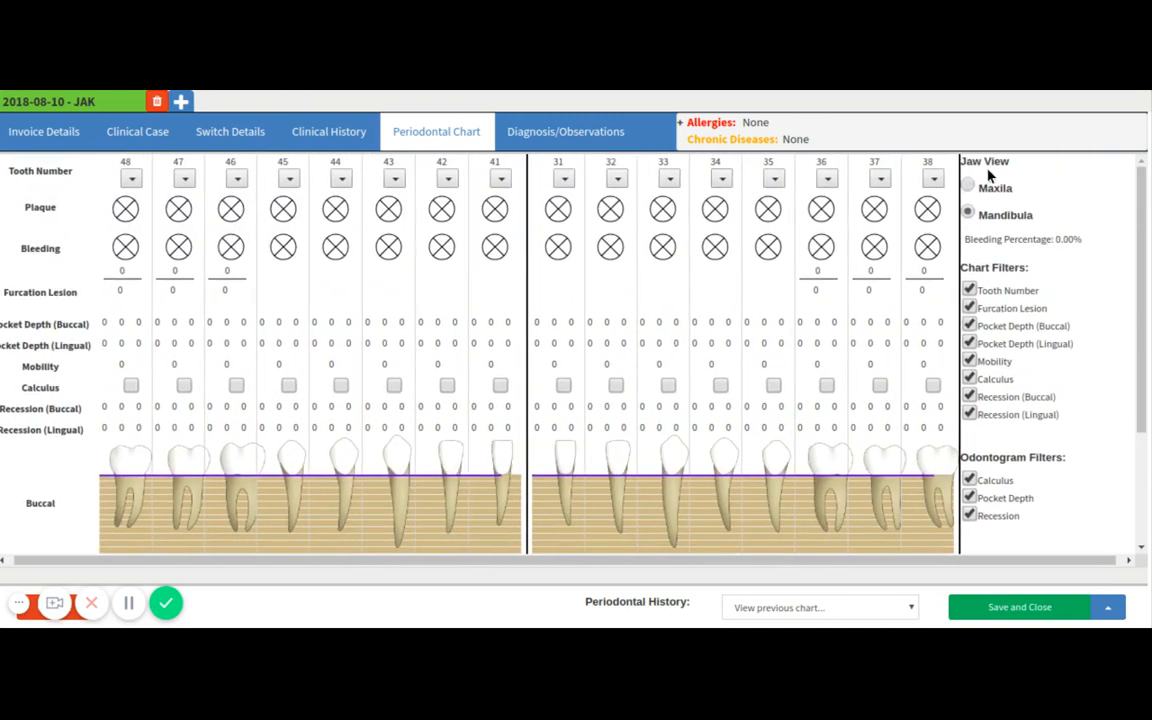
click(989, 184)
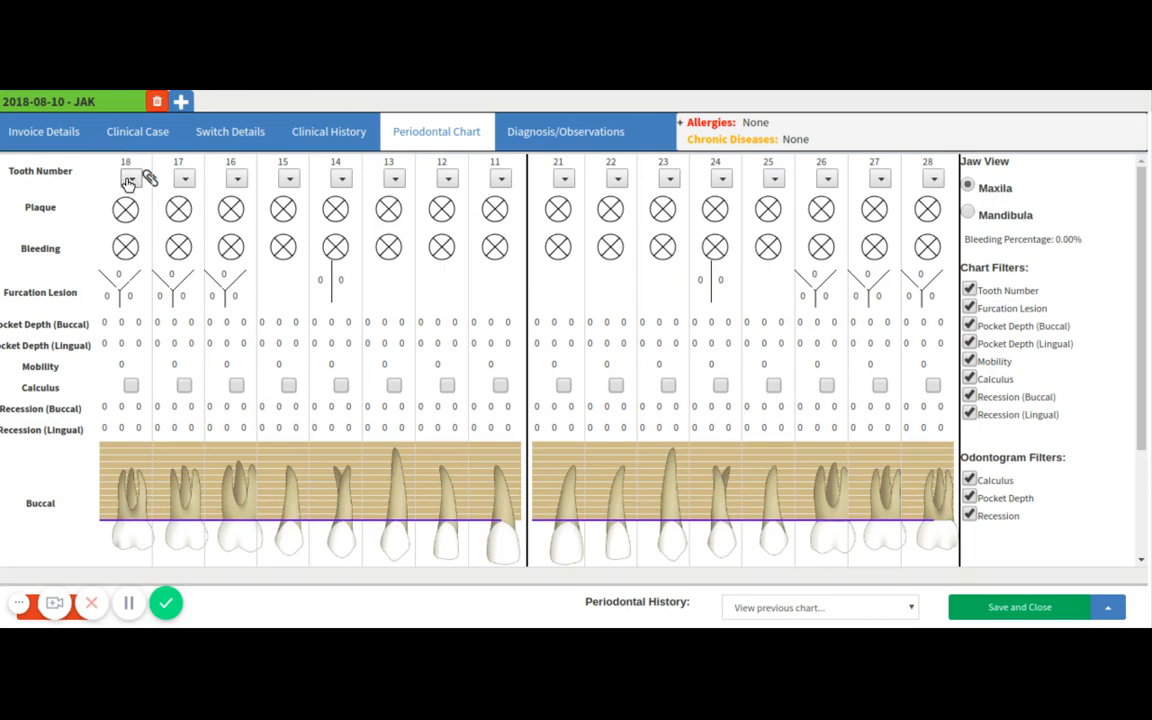
Start a new quick note for tooth 16 and look through its form.
click(130, 180)
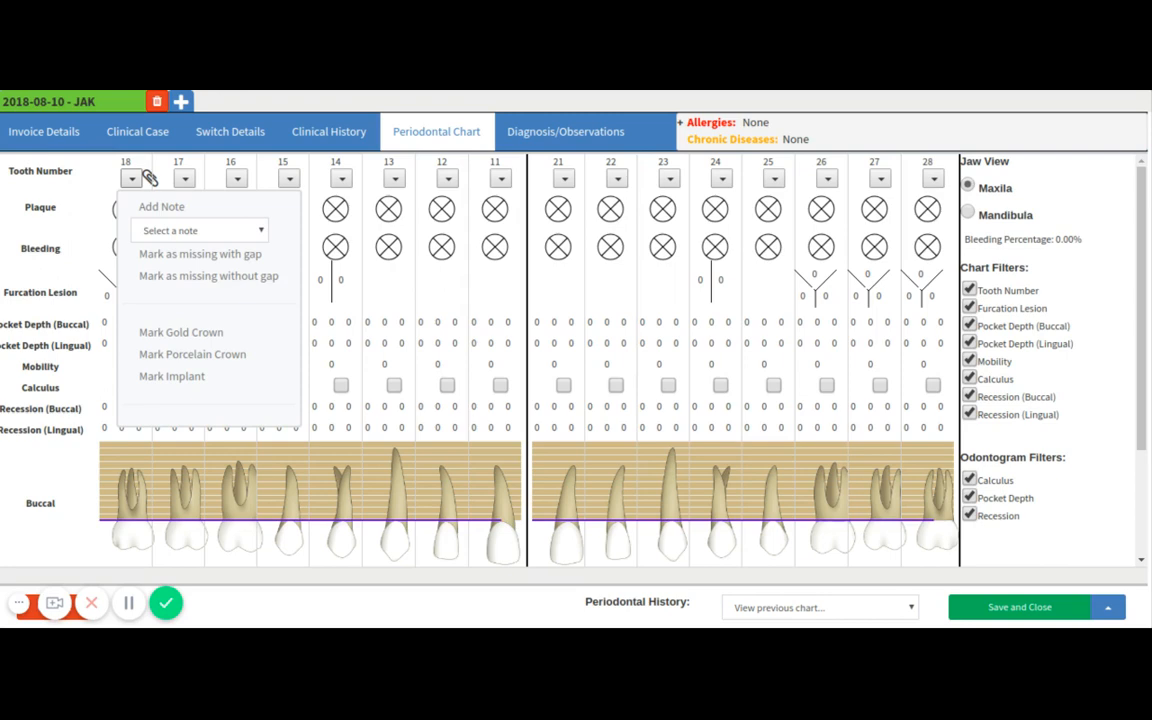
click(116, 171)
click(237, 179)
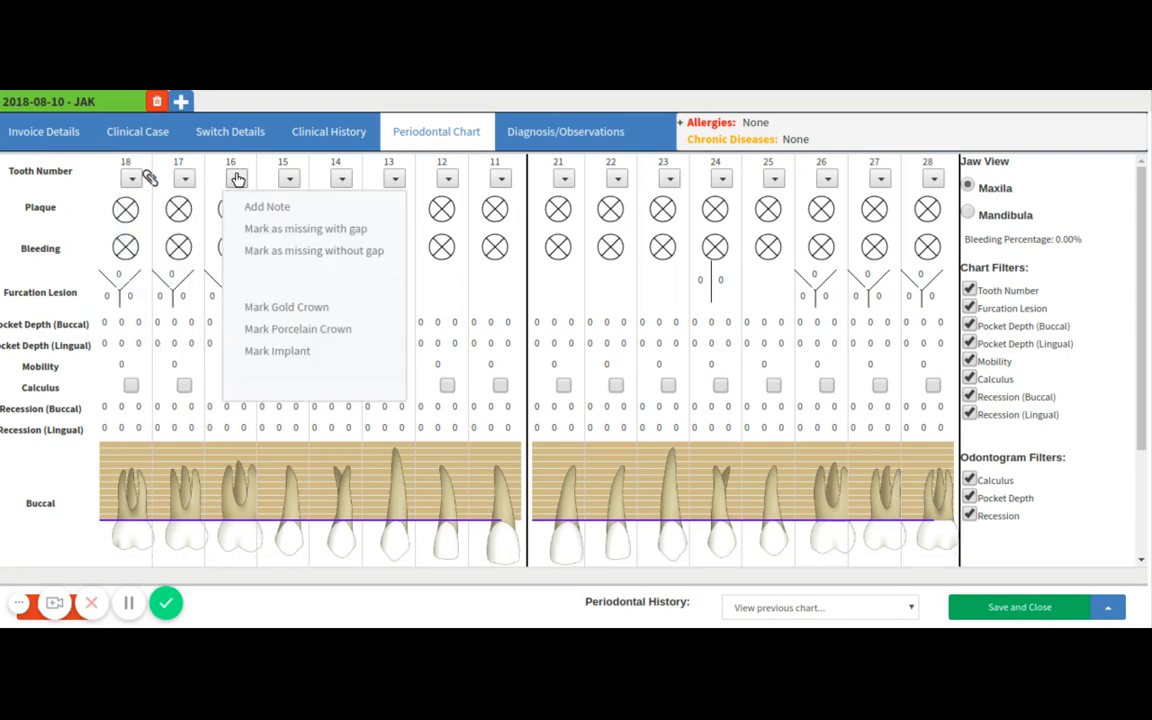
click(250, 212)
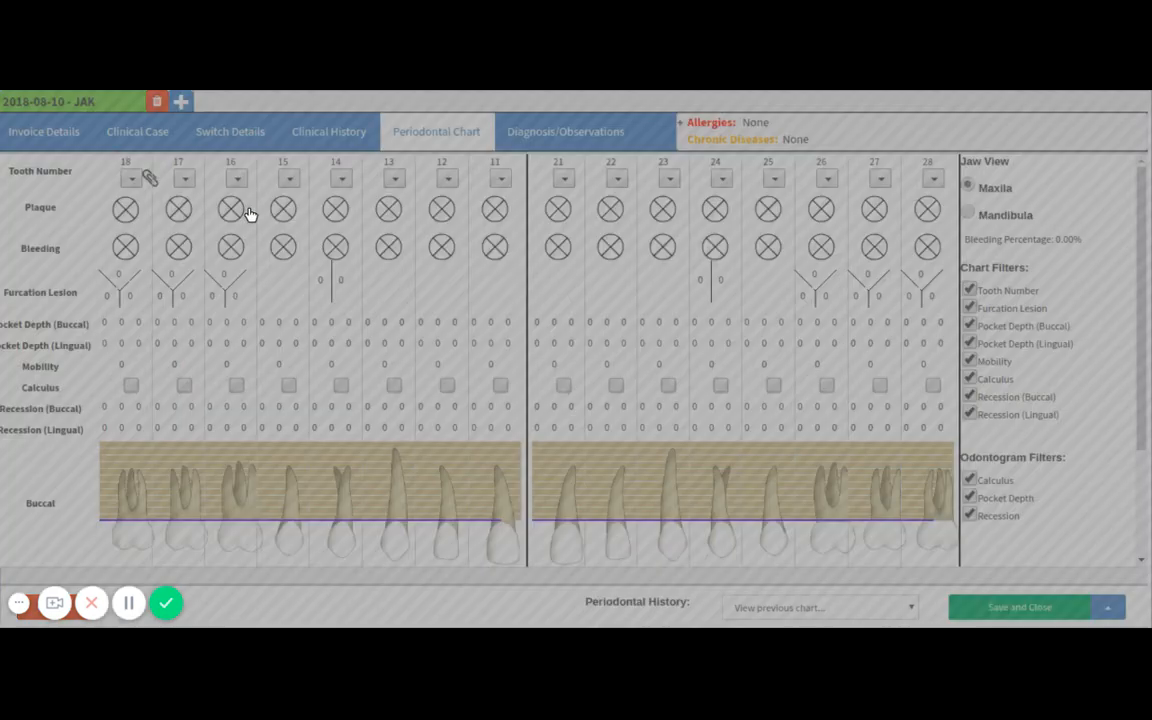
click(537, 308)
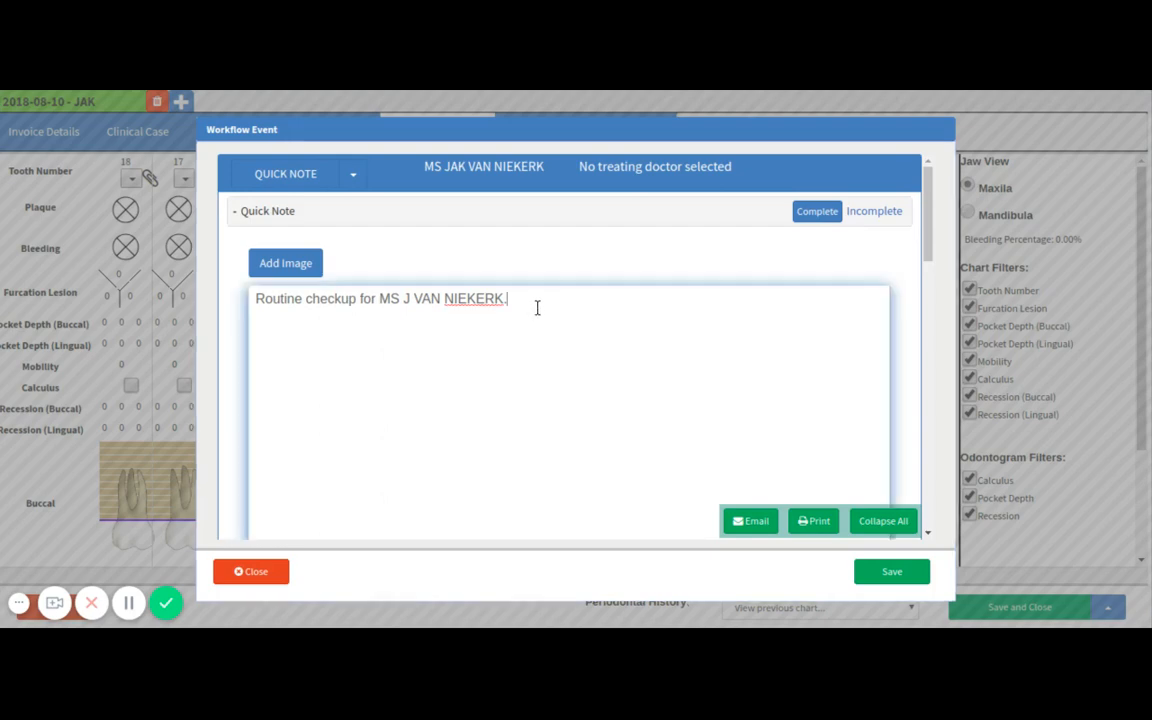
scroll(410, 392, down, 5)
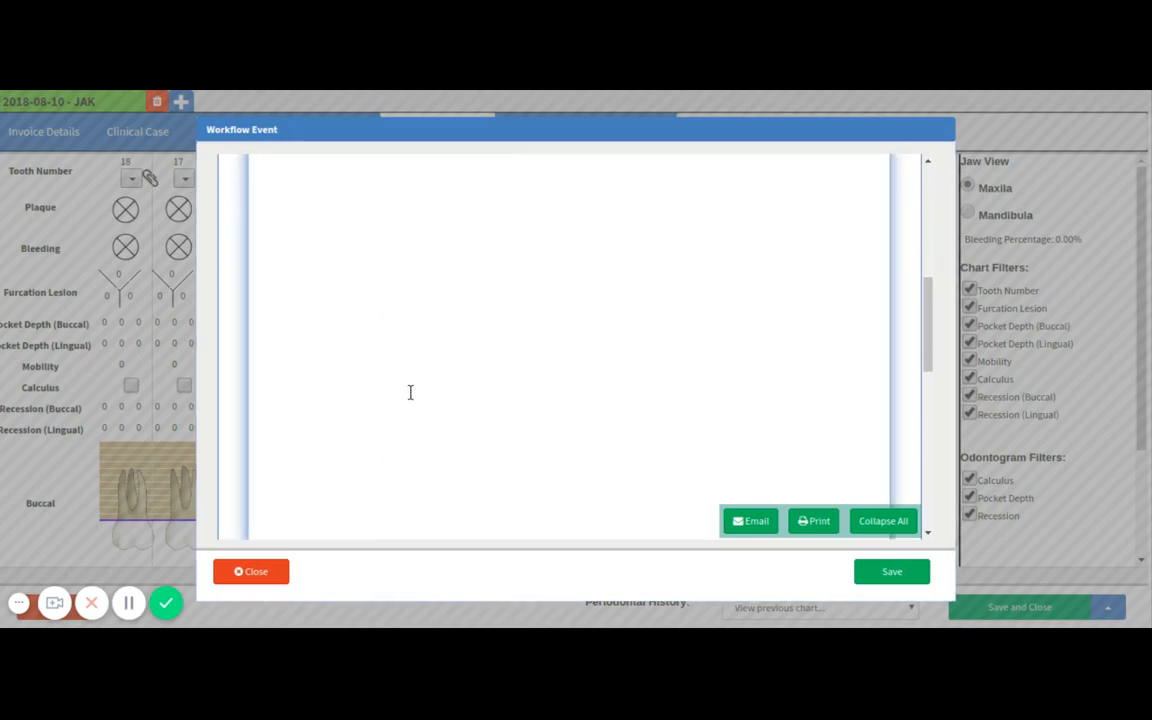
scroll(410, 392, up, 5)
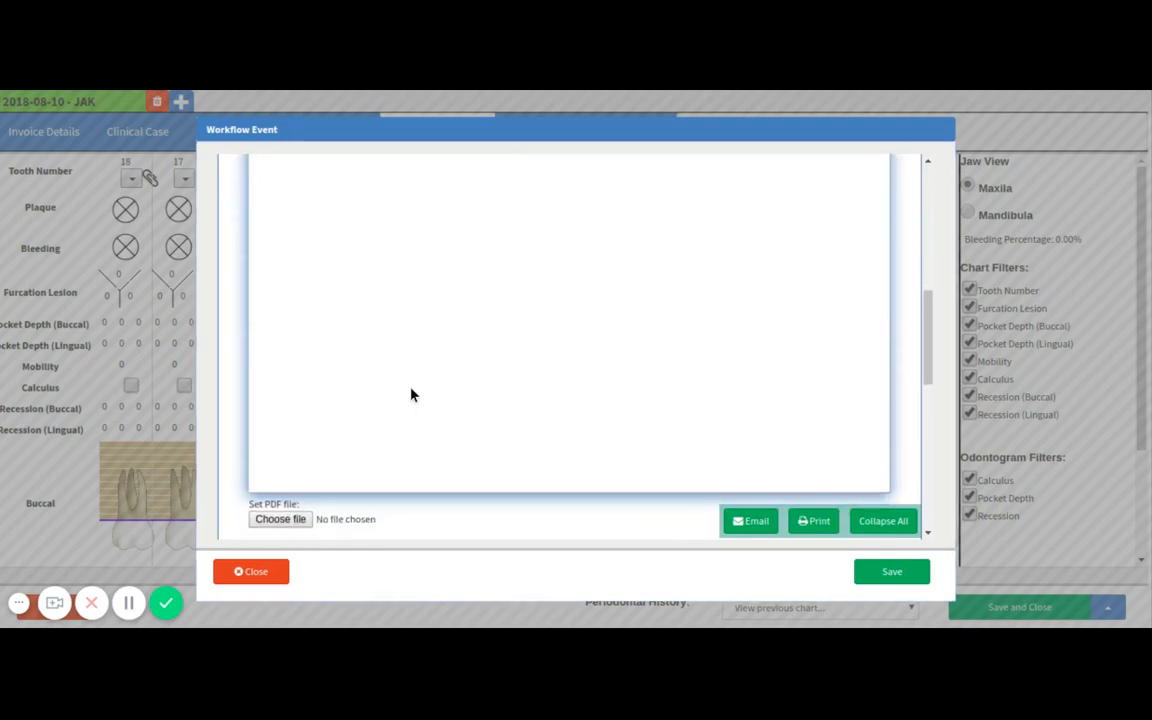
scroll(410, 388, up, 2)
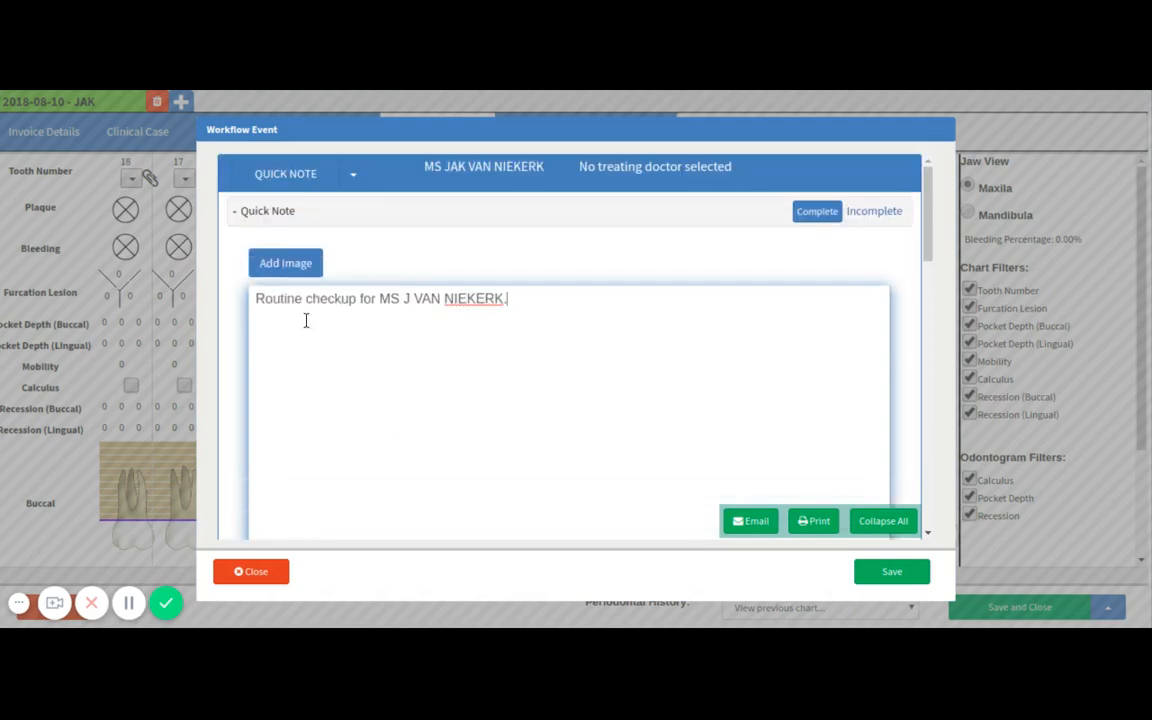
Add a camera photo to the tooth 16 note and save the note.
click(290, 265)
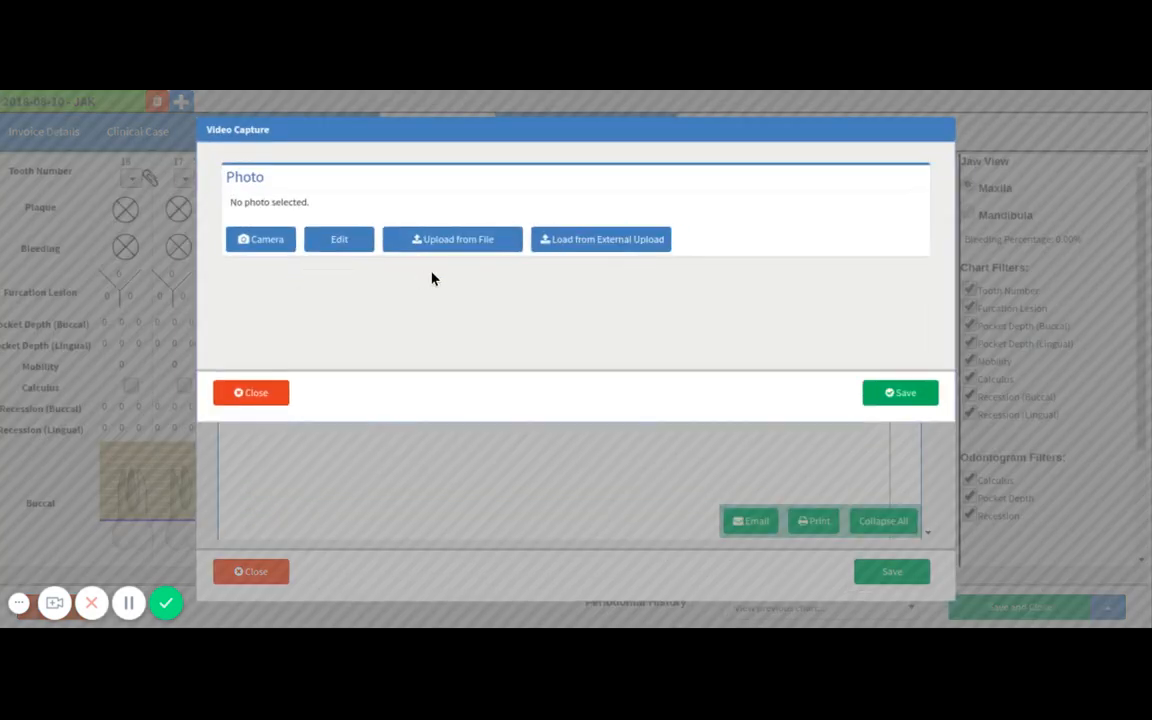
click(268, 245)
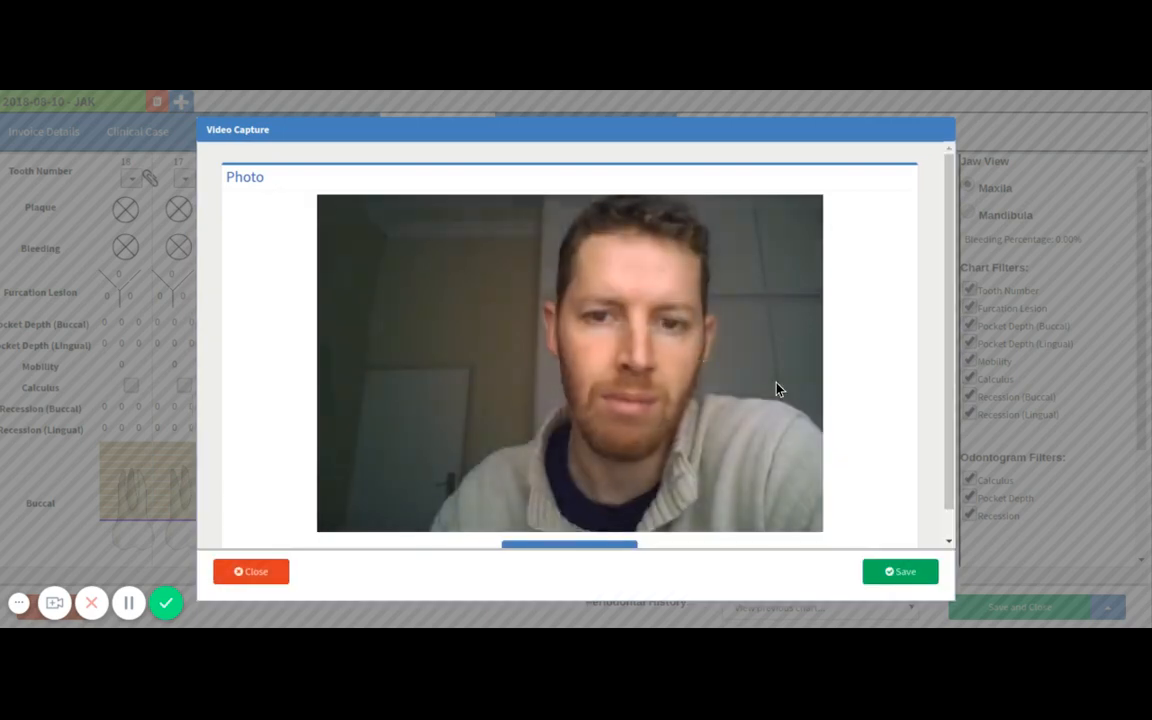
click(884, 569)
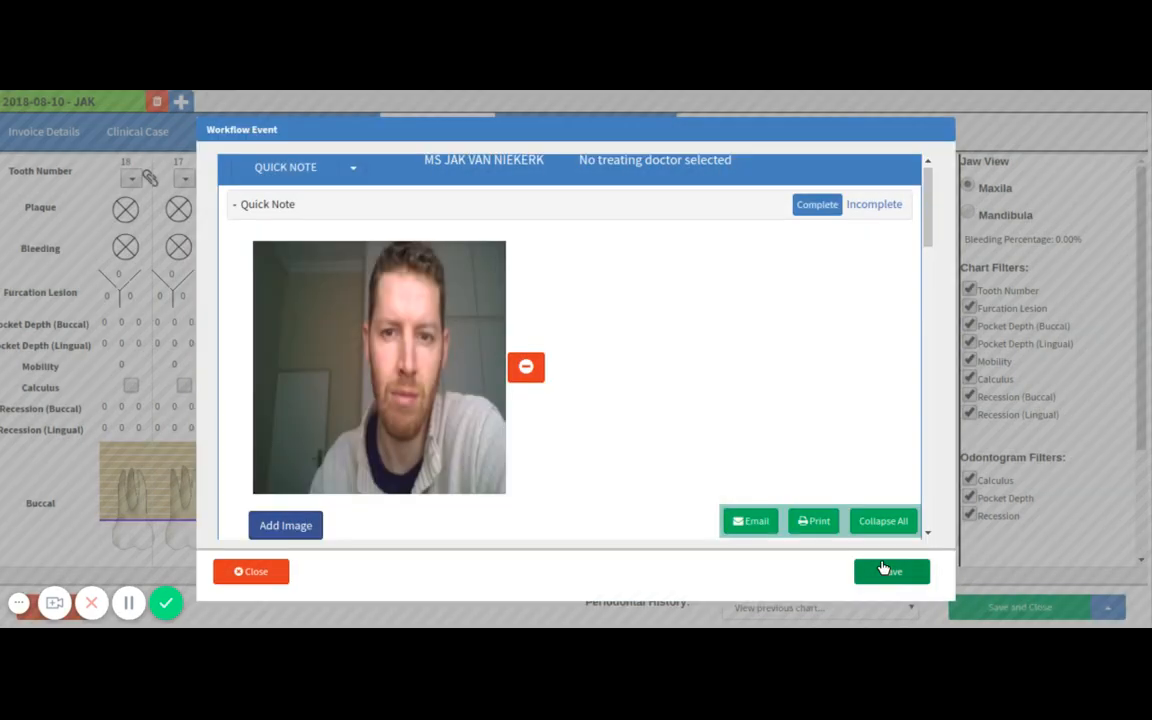
click(884, 569)
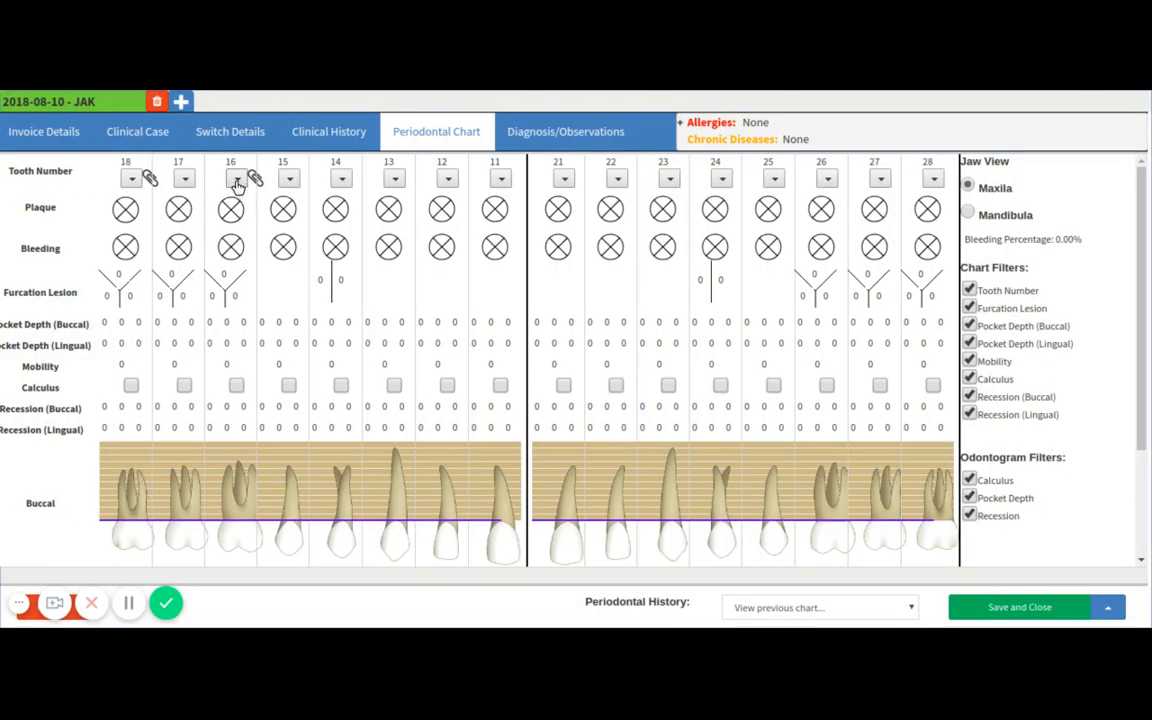
View the saved note of tooth 16 and close it.
click(237, 179)
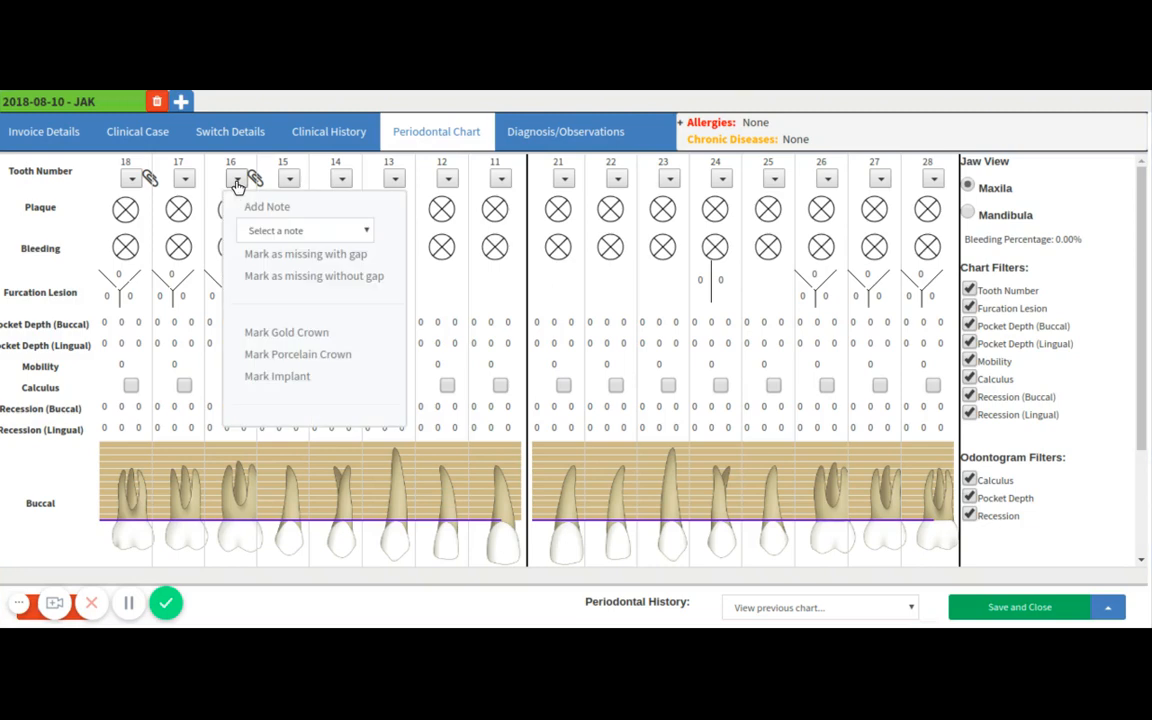
click(265, 236)
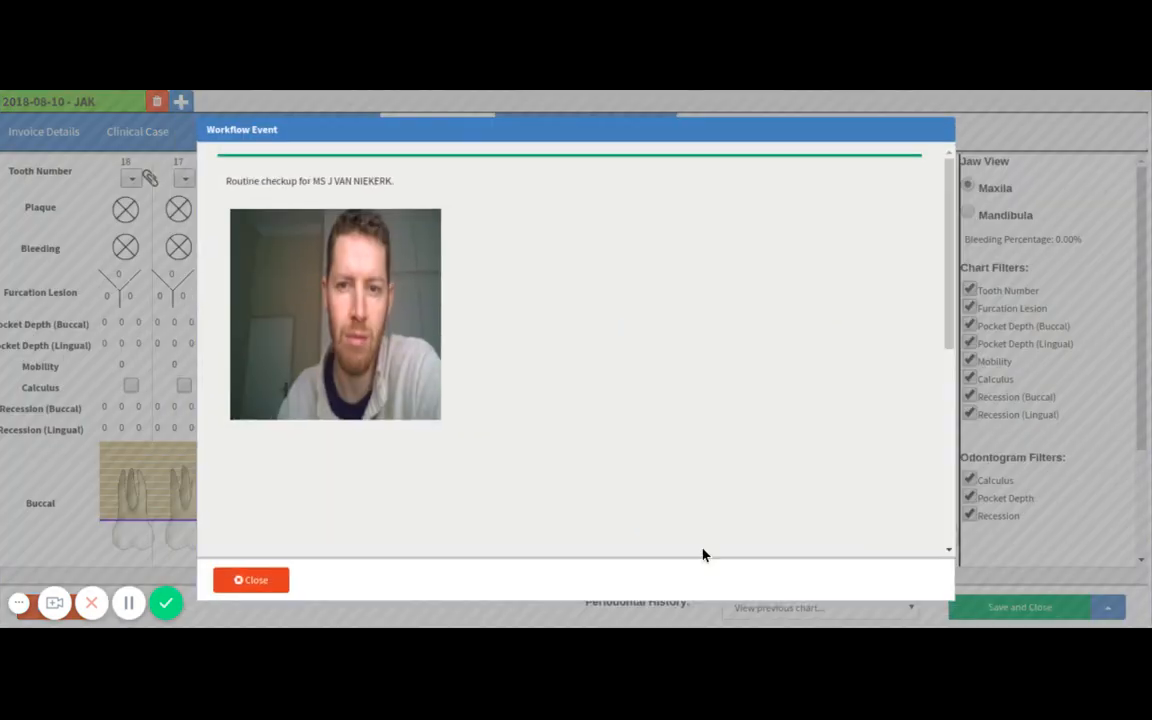
click(259, 584)
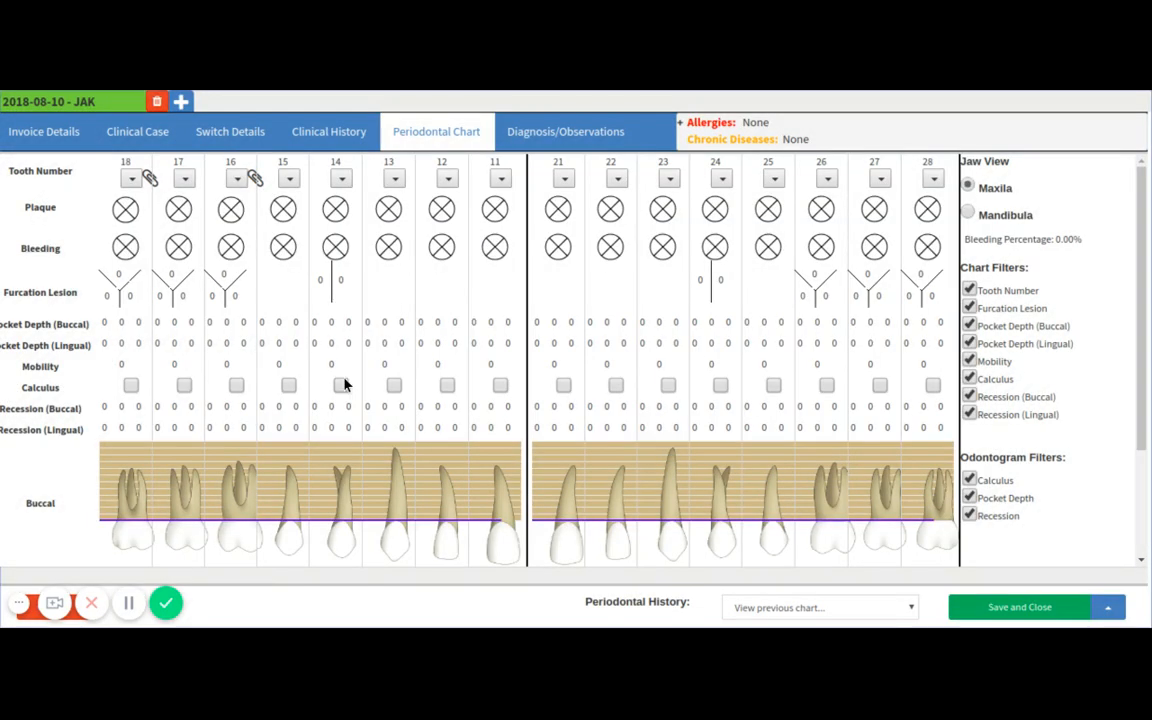
Mark plaque and bleeding on tooth 16.
click(229, 212)
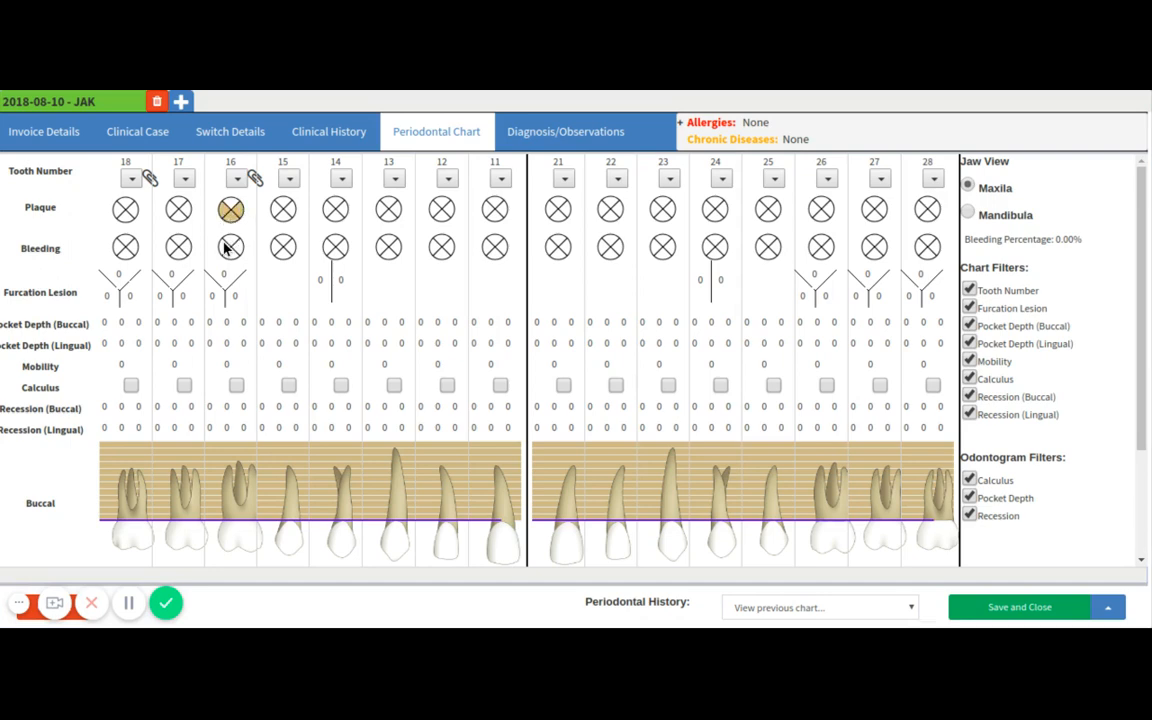
click(226, 249)
Enter furcation lesion values 2, 3 and 4 for tooth 18.
click(119, 274)
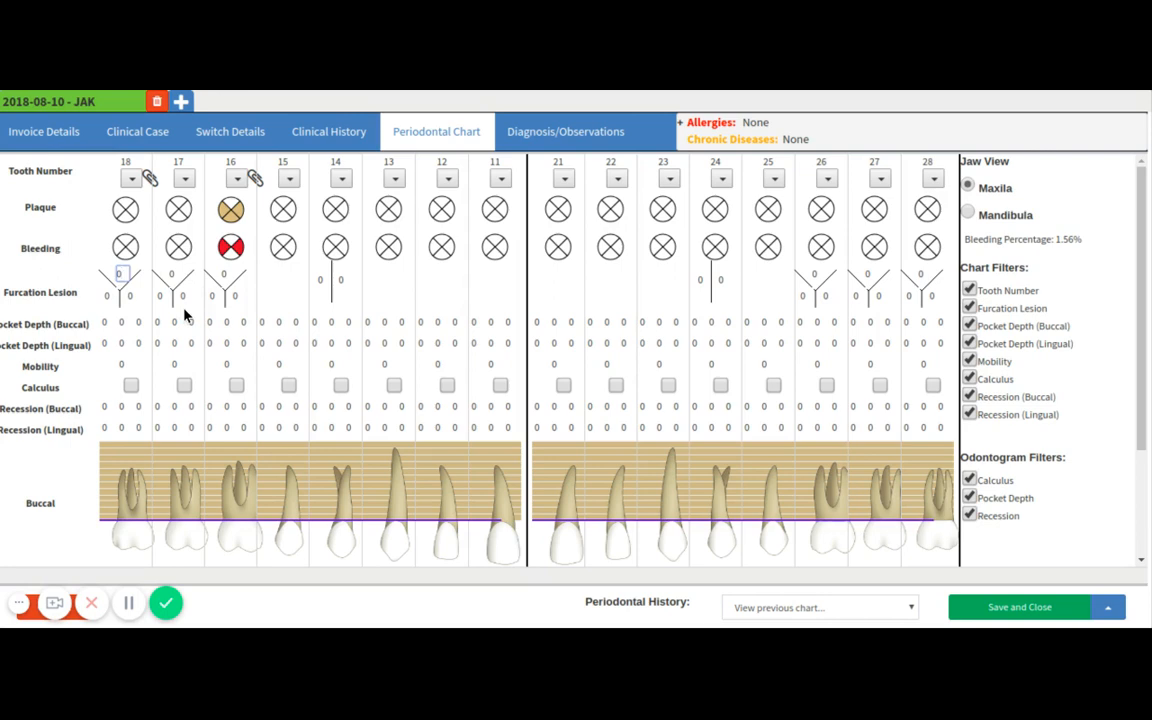
text(2)
key(Tab)
text(3)
key(Tab)
text(4)
key(Tab)
Enter buccal pocket depths 1, 2, 3 for tooth 18 and 9, 8 for the first two sites of tooth 17.
click(104, 322)
text(1)
key(Tab)
text(2)
key(Tab)
text(3)
key(Tab)
text(9)
key(Tab)
text(8)
key(Tab)
Enter lingual pocket depths 4, 5, 1 for tooth 18, 4, 1, 2 for tooth 17, 4, 4, 5 for tooth 16 and 6 for tooth 15.
scroll(196, 355, down, 3)
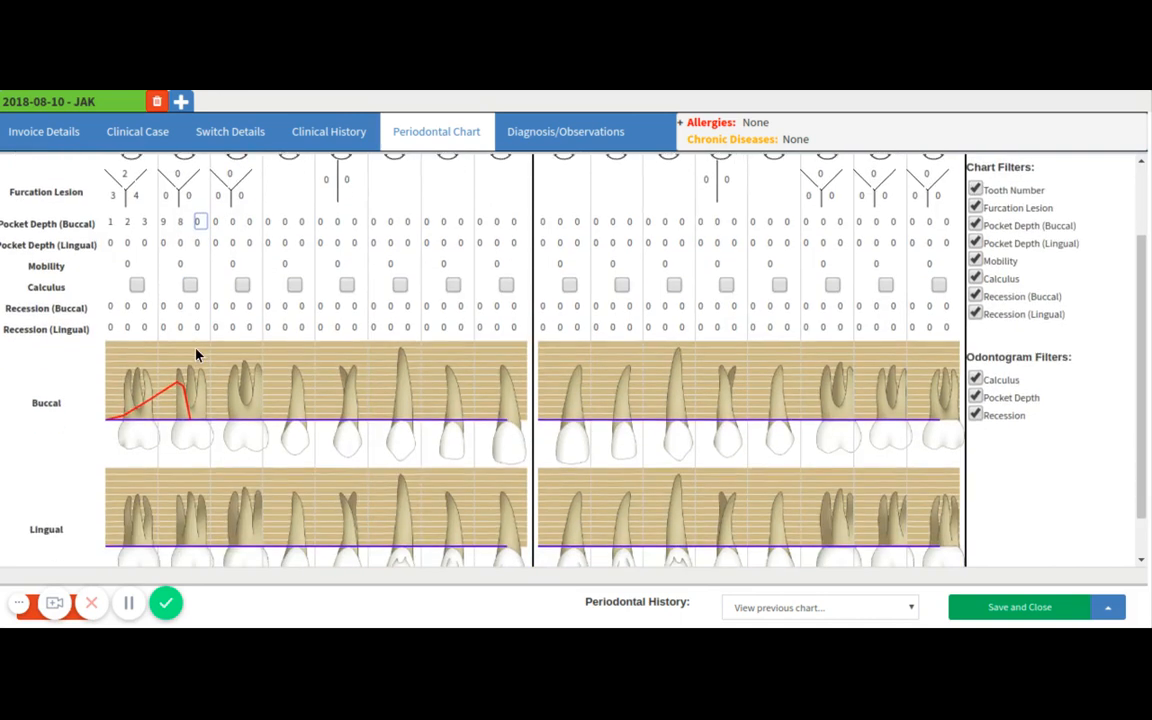
scroll(196, 355, up, 1)
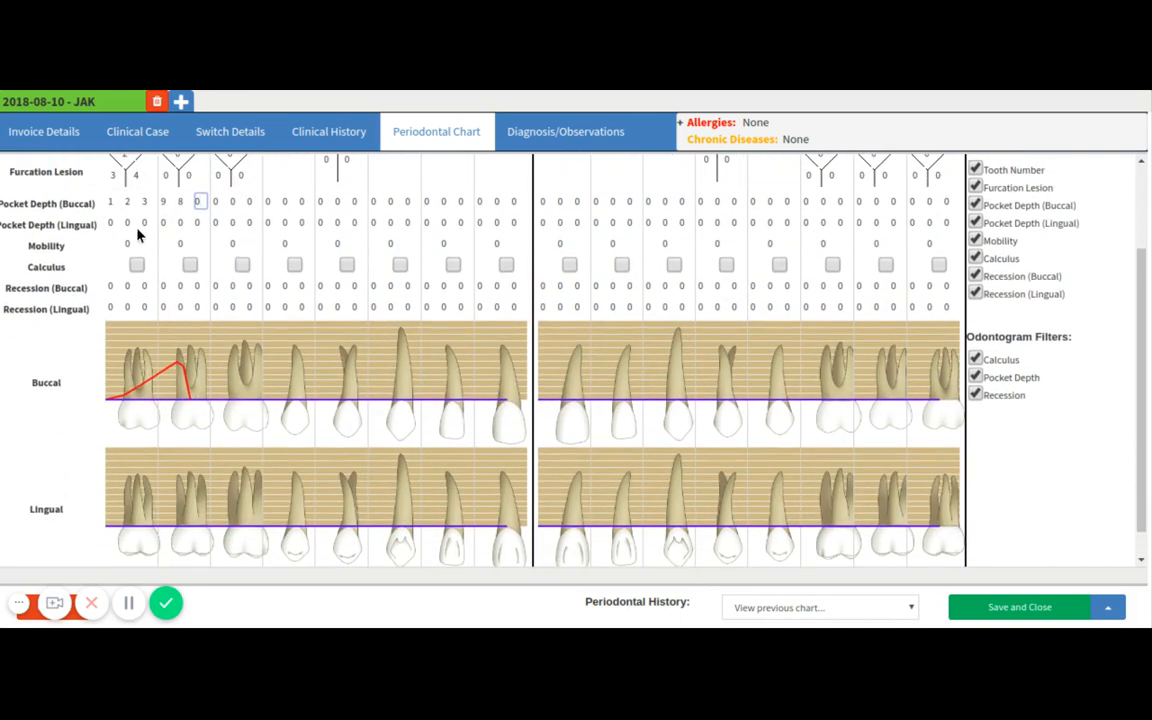
click(109, 223)
text(451)
scroll(119, 273, up, 3)
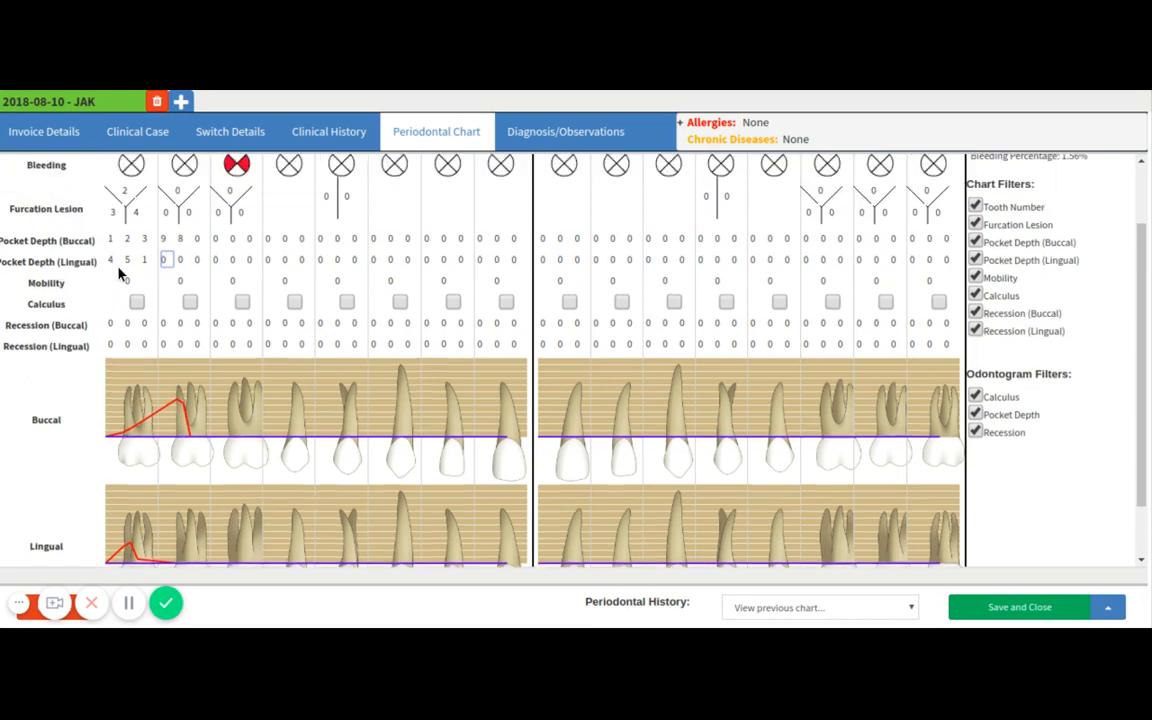
text(4 1 2 4 4 5 )
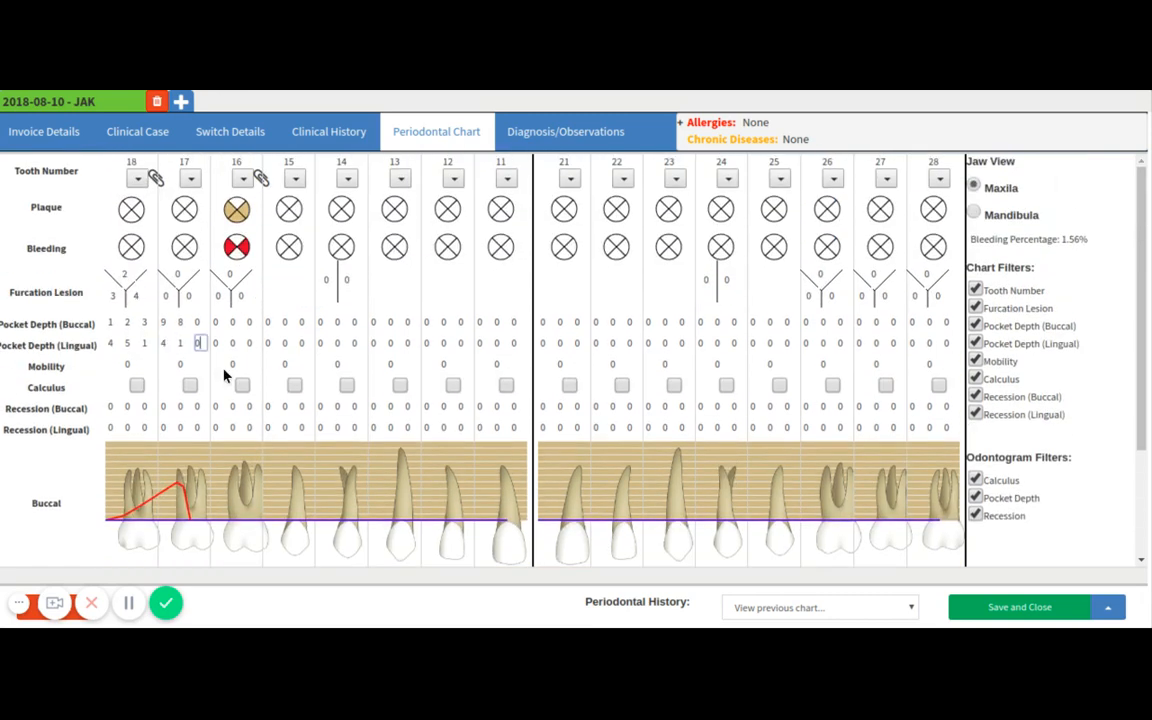
text(6)
Set the mobility of tooth 18 to 5 and mark calculus on teeth 17 and 16.
scroll(205, 375, down, 2)
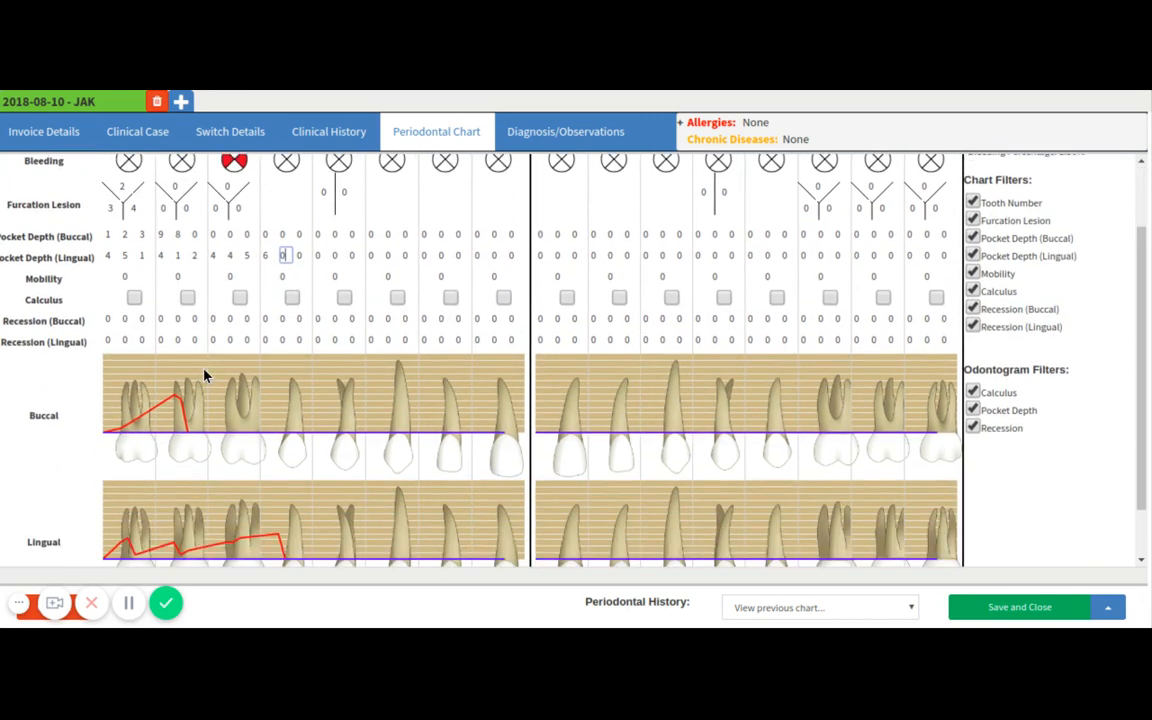
scroll(112, 280, down, 2)
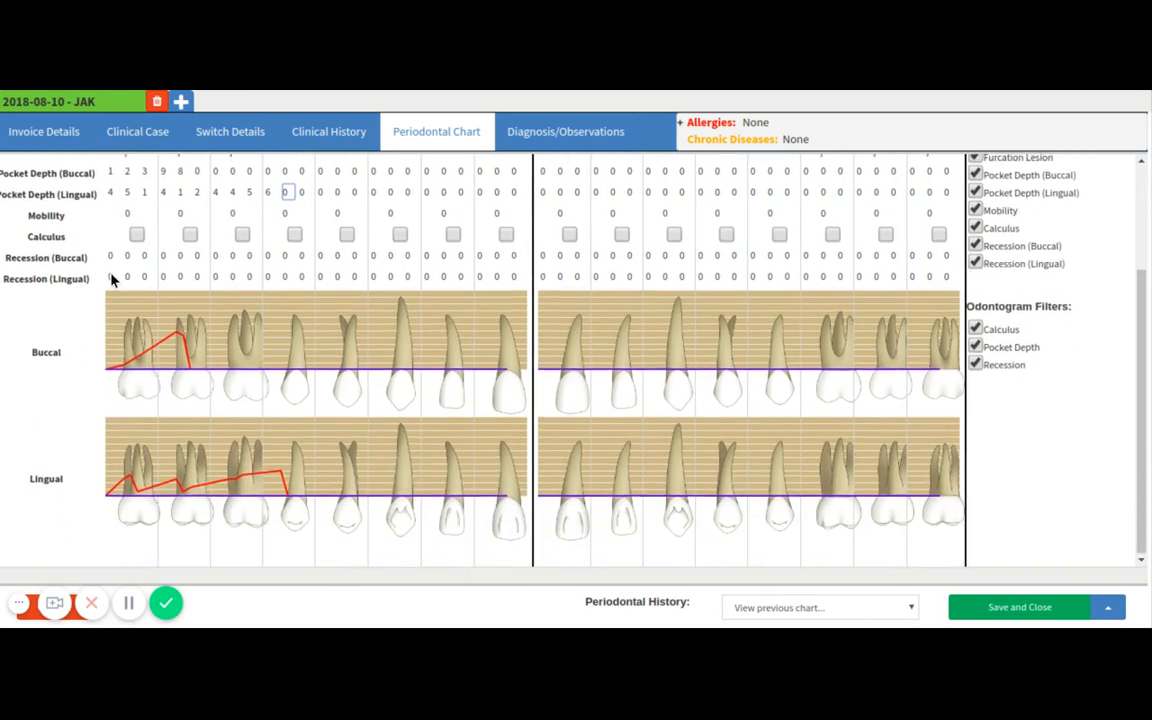
click(127, 213)
text(5)
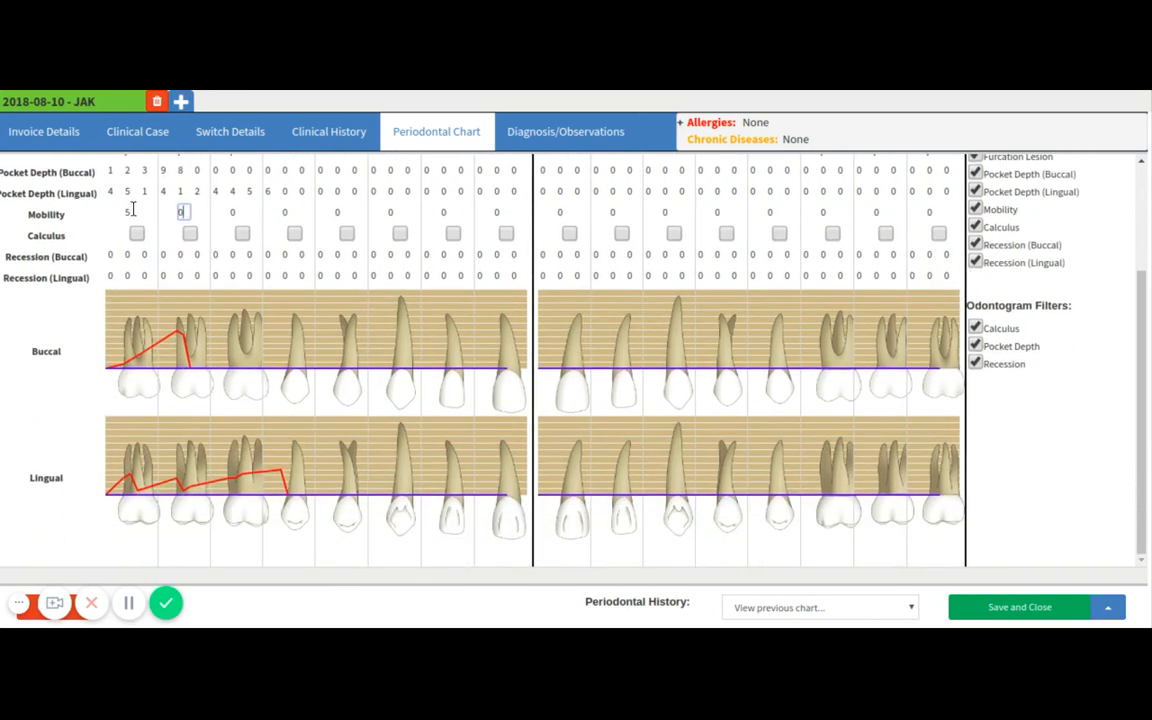
click(189, 233)
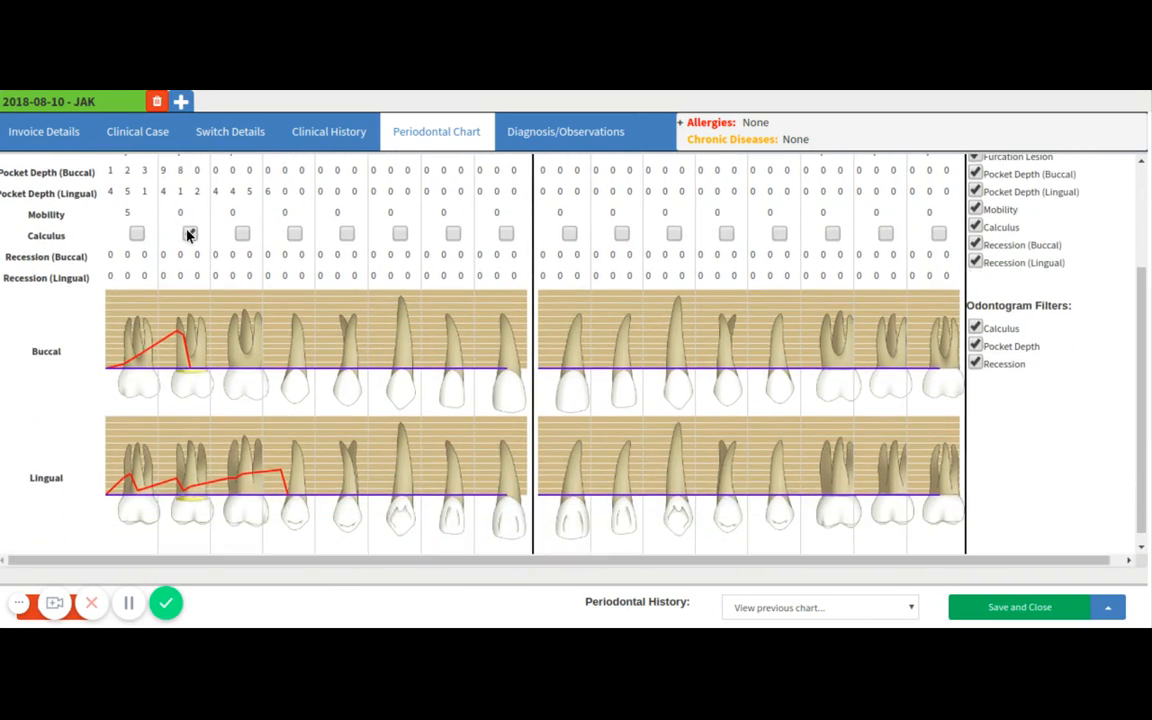
click(241, 235)
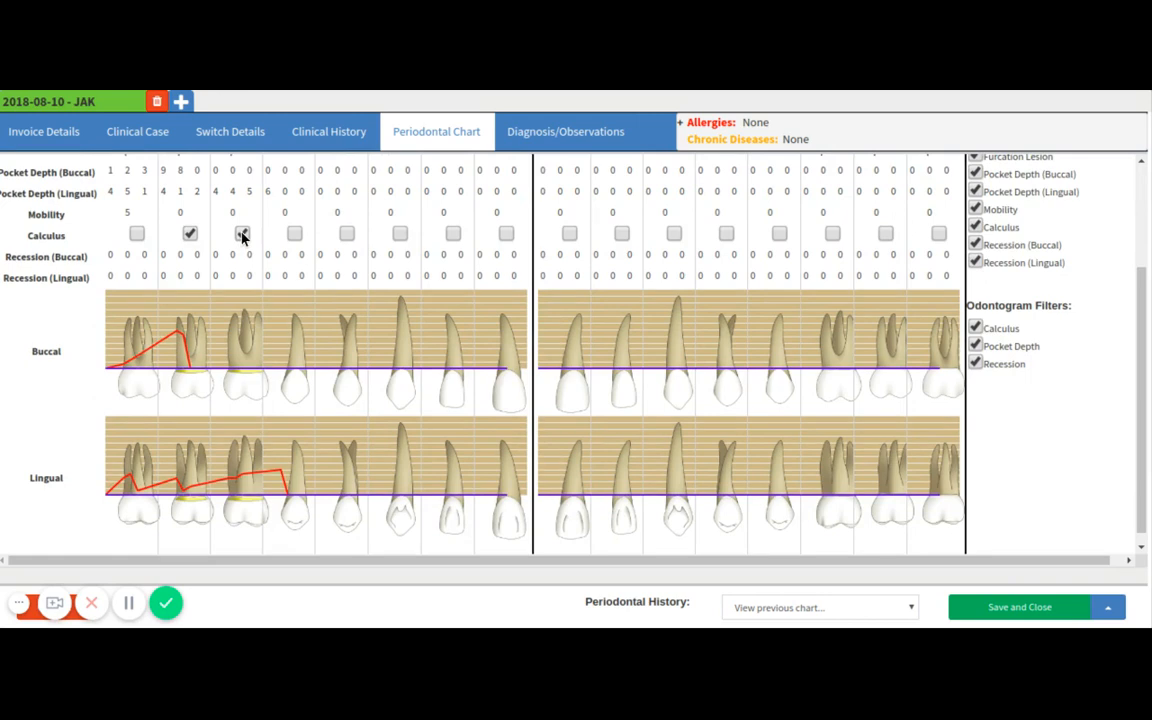
Enter recession values for the first two sites of tooth 18: buccal 9 and 8, lingual 1 and 3.
click(113, 258)
text(98)
click(113, 274)
text(13)
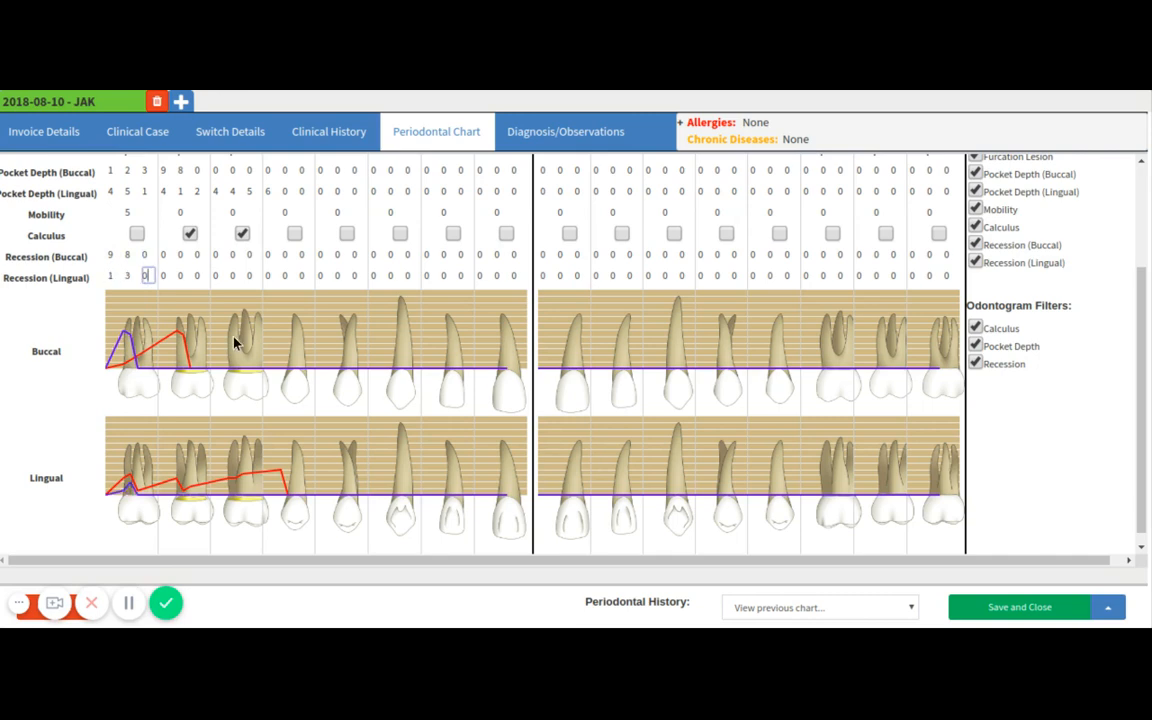
Mark tooth 15 as missing with gap and tooth 14 as missing without gap.
scroll(235, 343, up, 3)
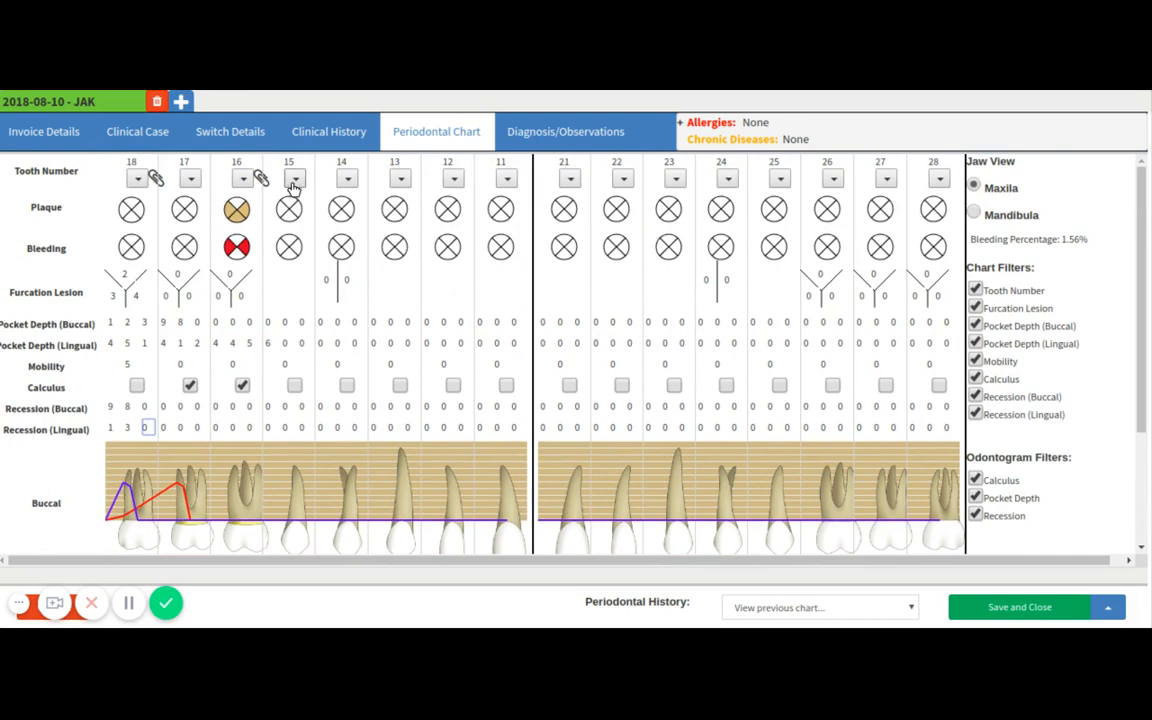
click(294, 180)
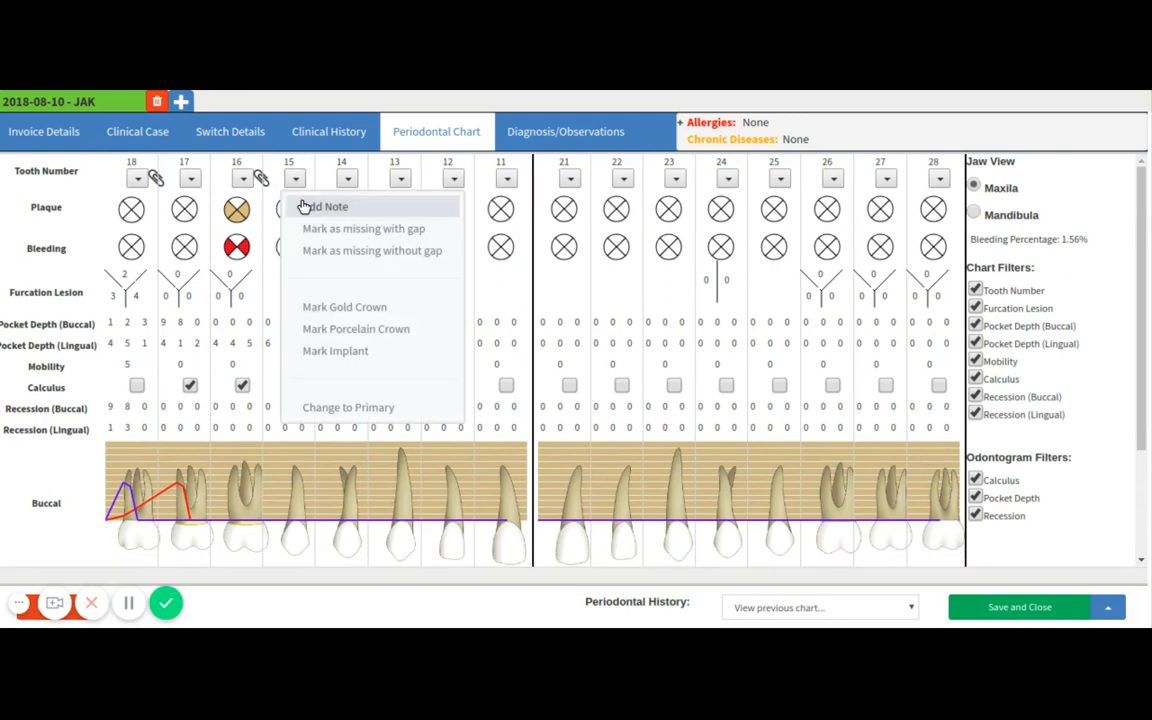
click(316, 229)
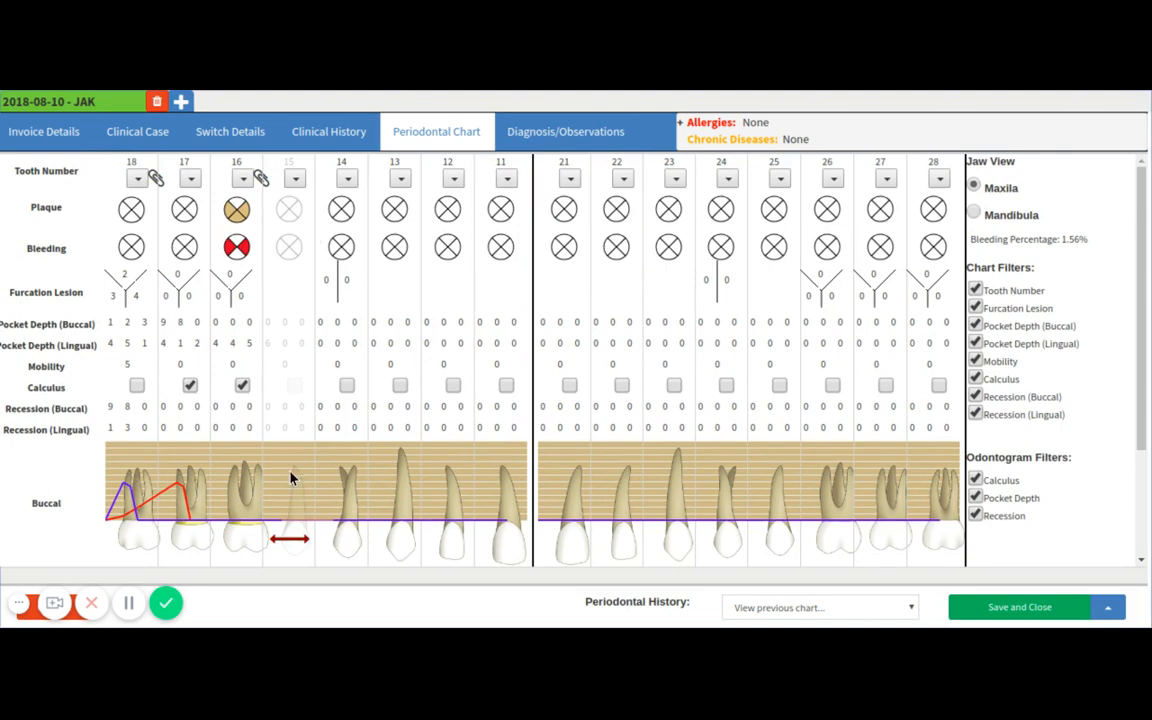
click(347, 180)
click(380, 252)
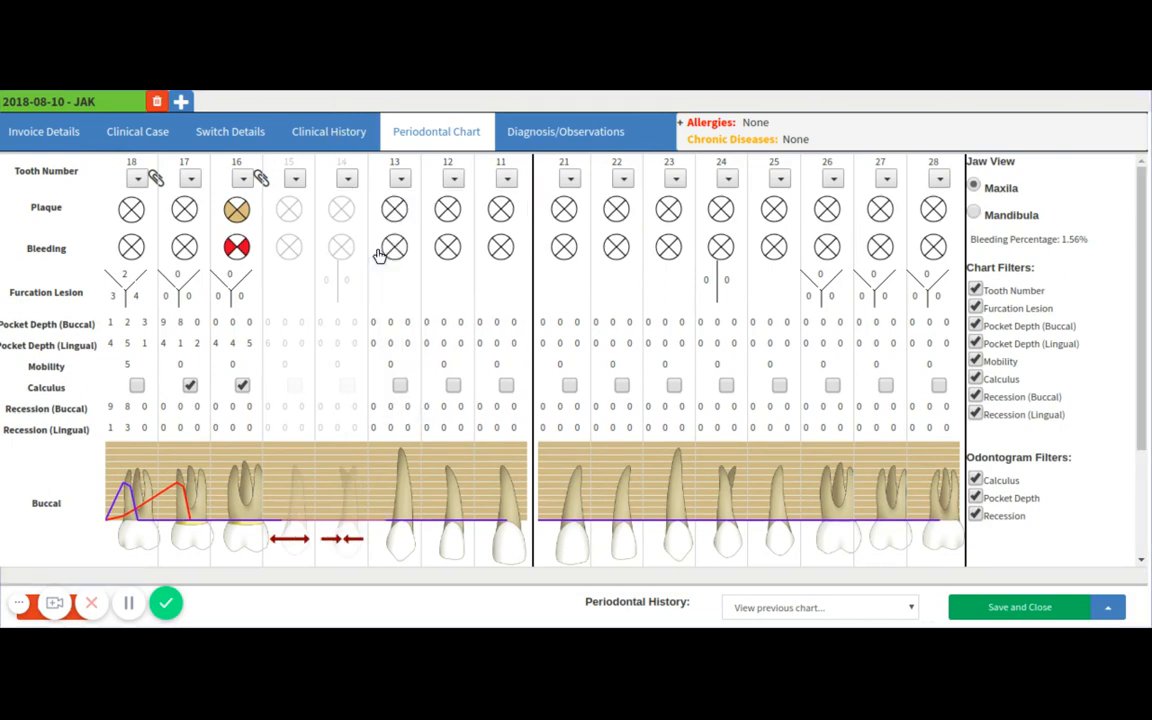
Mark a gold crown on tooth 13, a porcelain crown on tooth 12 and an implant on tooth 11.
click(399, 179)
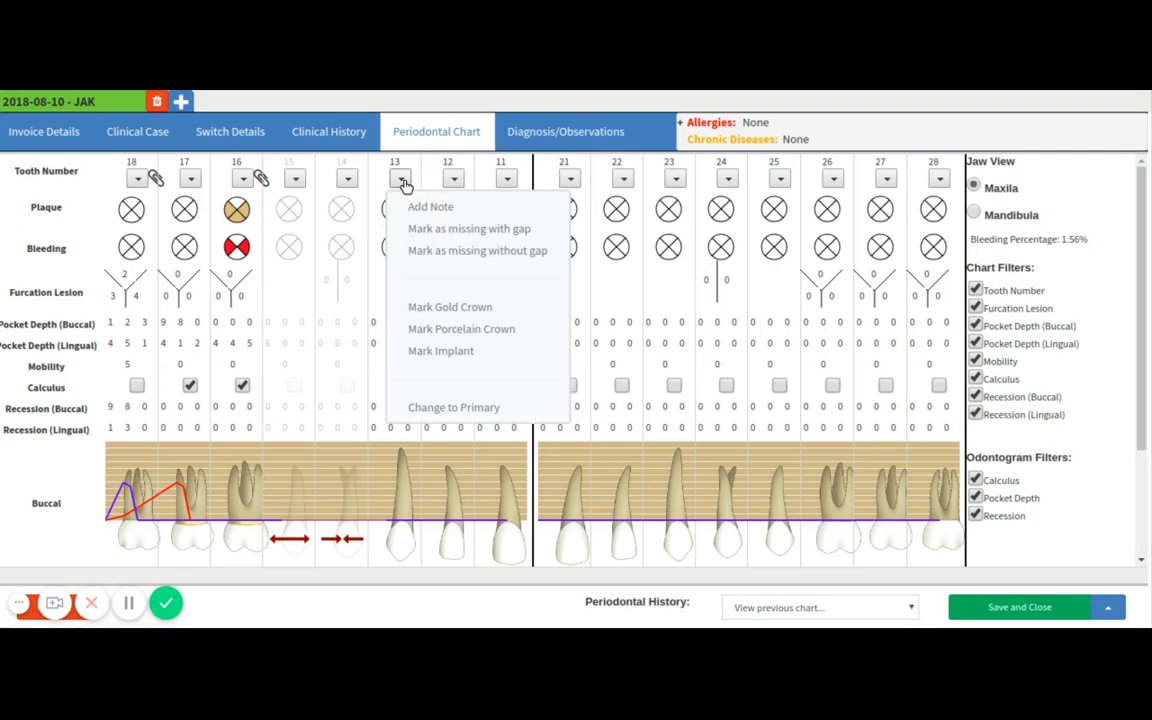
click(443, 303)
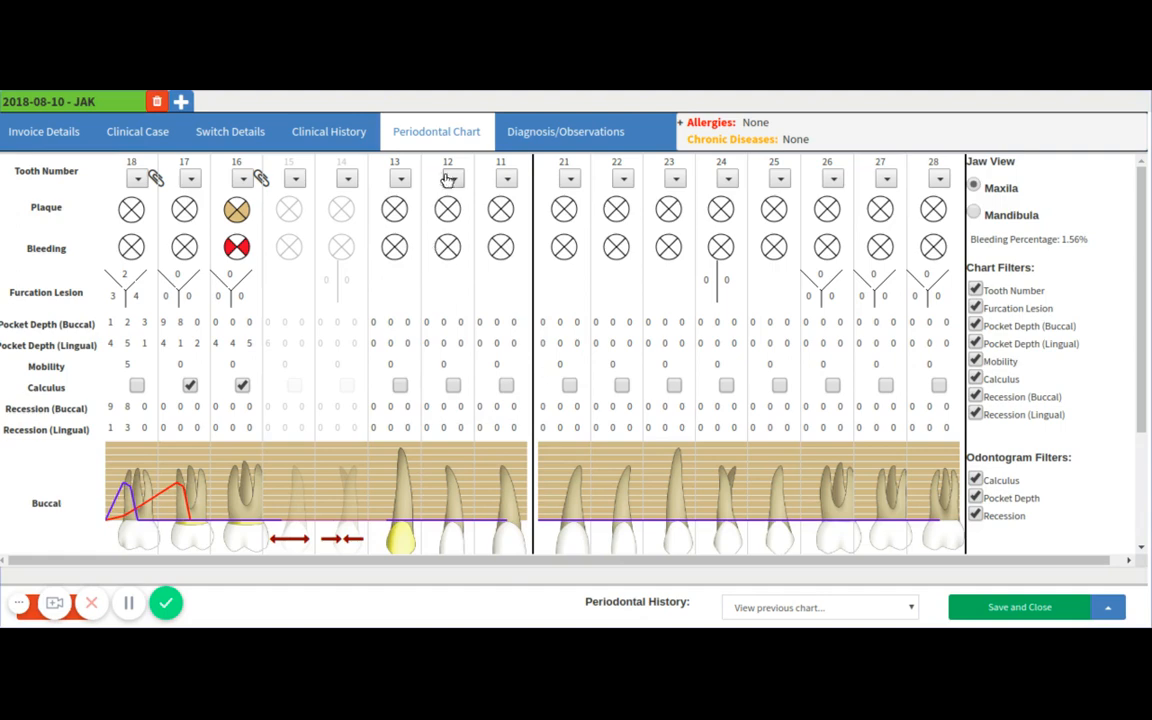
click(453, 180)
click(466, 329)
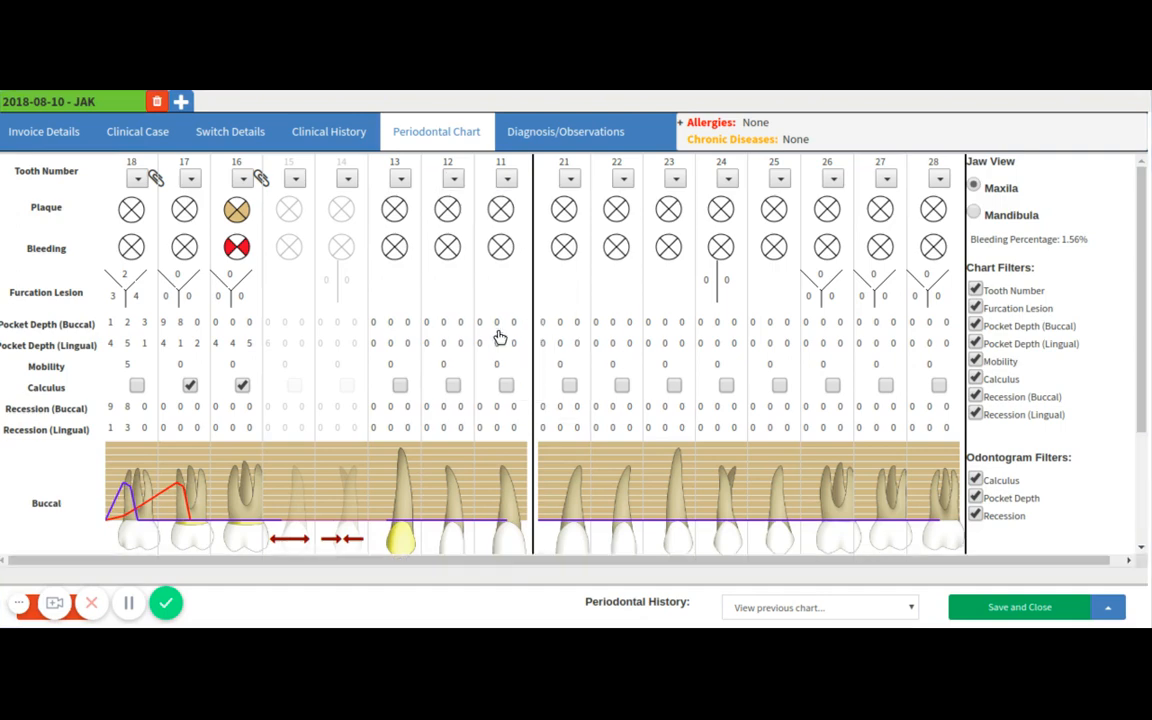
click(508, 181)
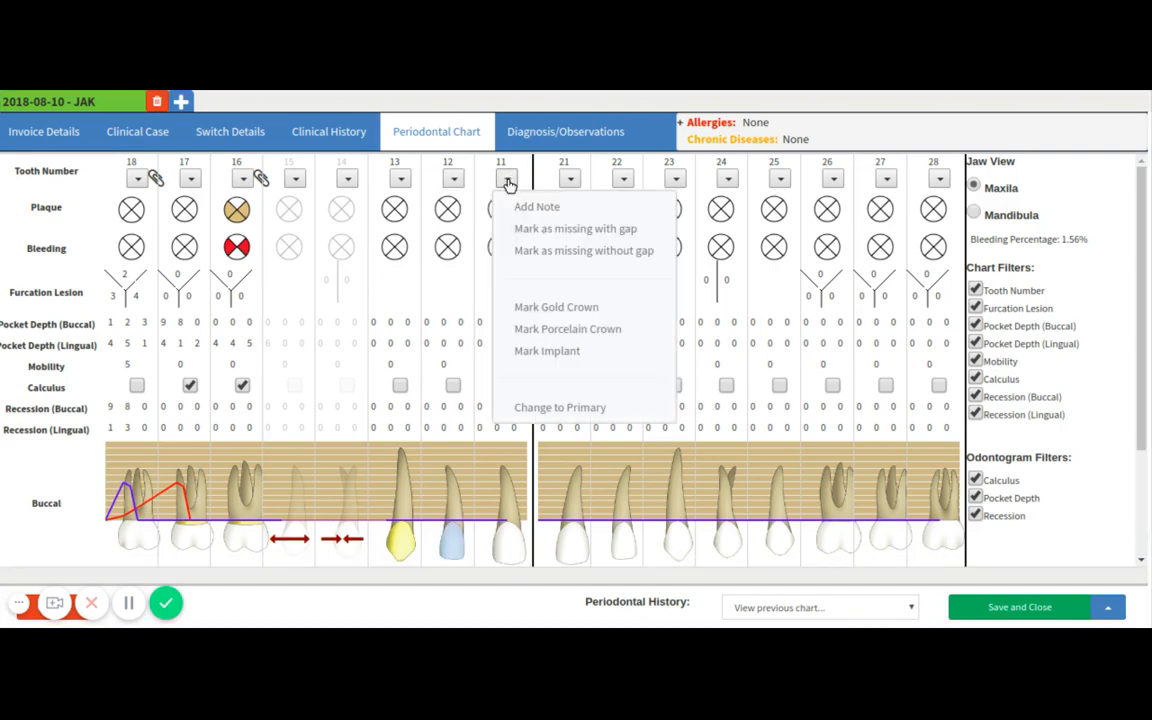
click(545, 350)
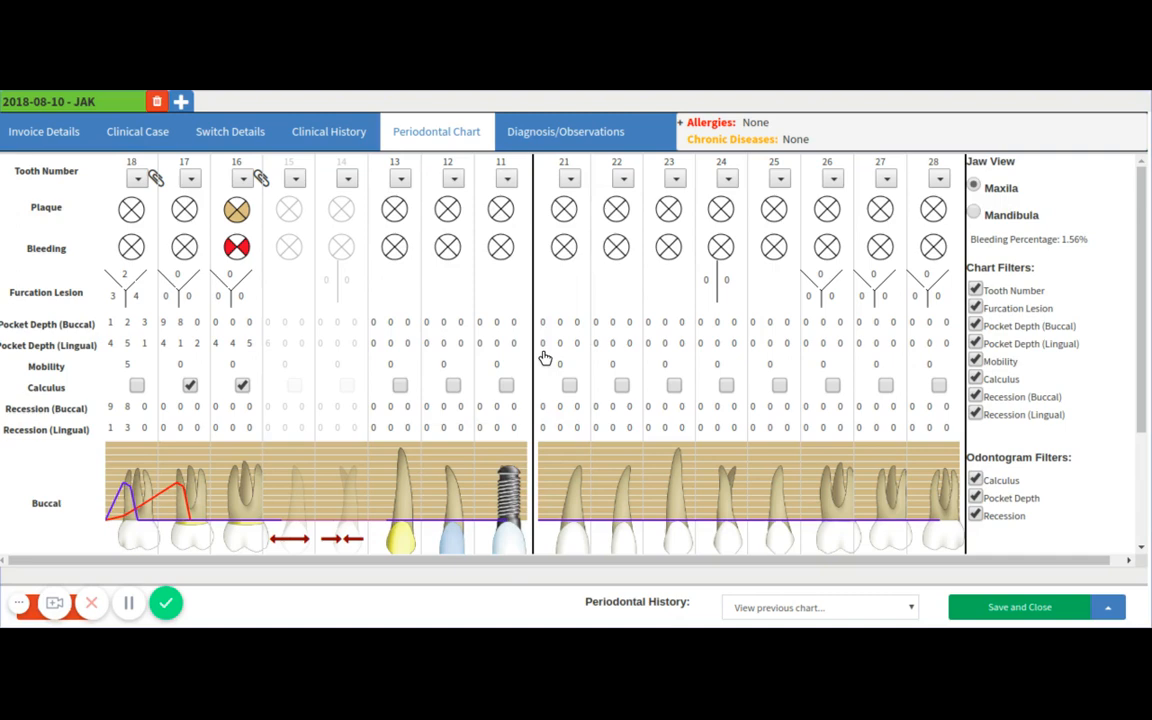
Change tooth 21 to a primary tooth, and save and close the periodontal chart.
click(569, 181)
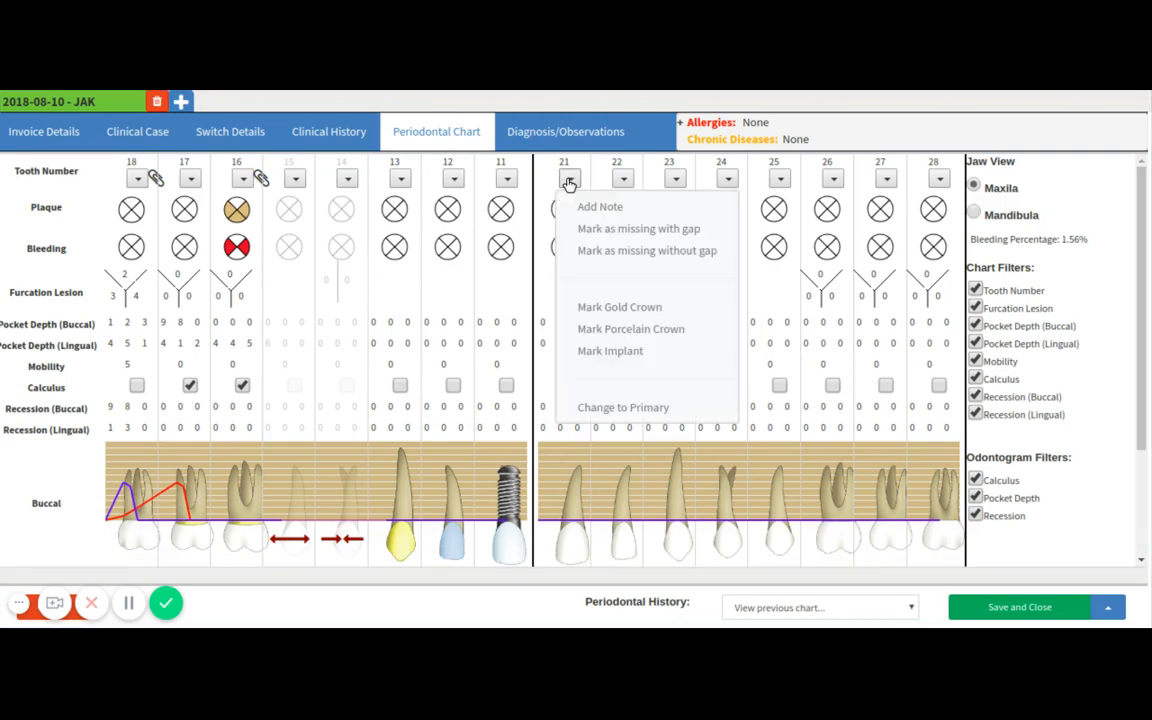
click(605, 409)
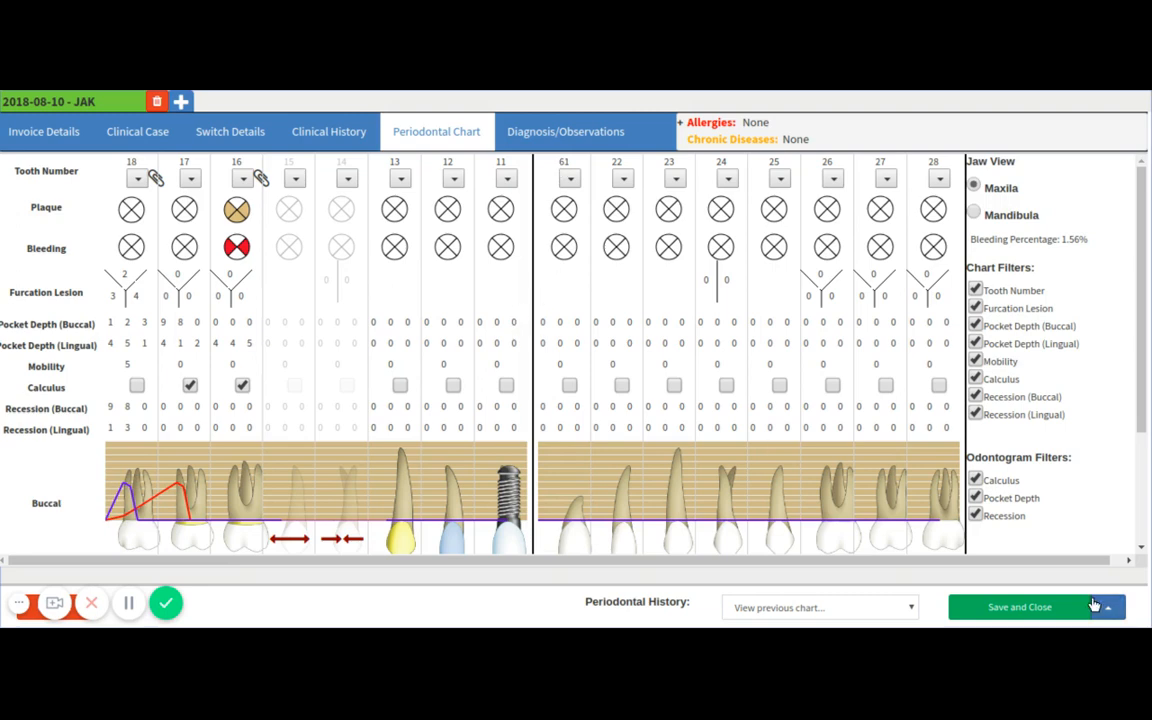
click(1020, 608)
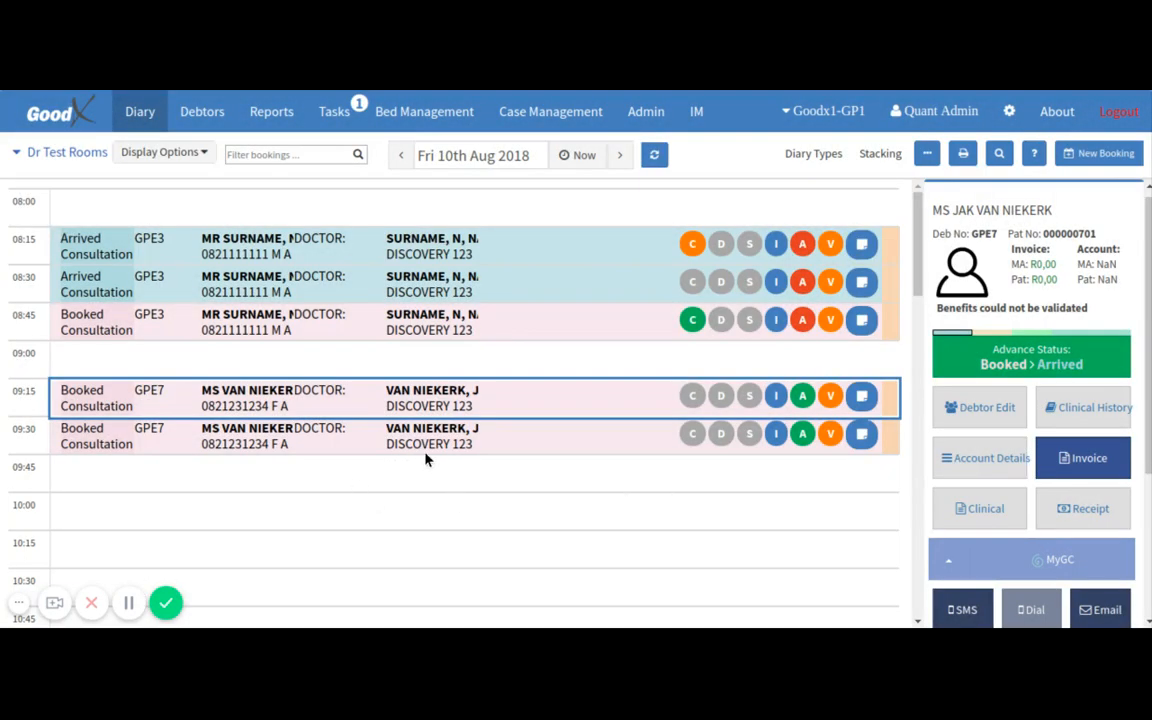
Open the periodontal chart from the invoice of the 09:30 booking in the diary.
click(478, 452)
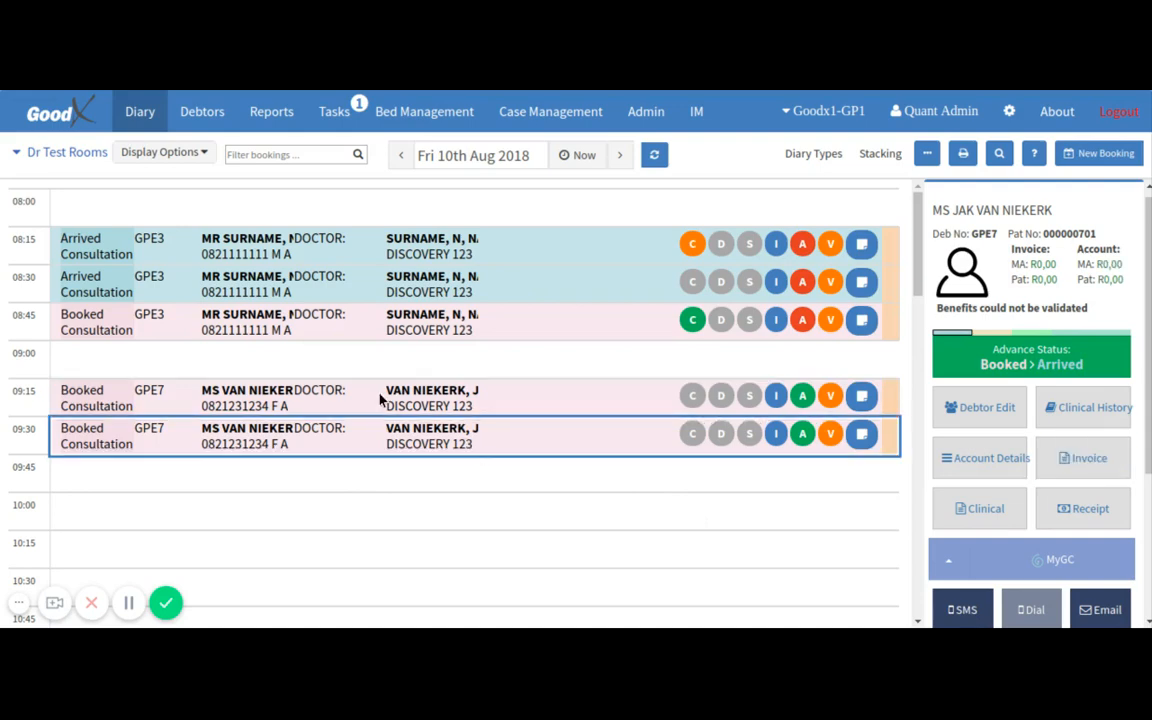
click(1060, 457)
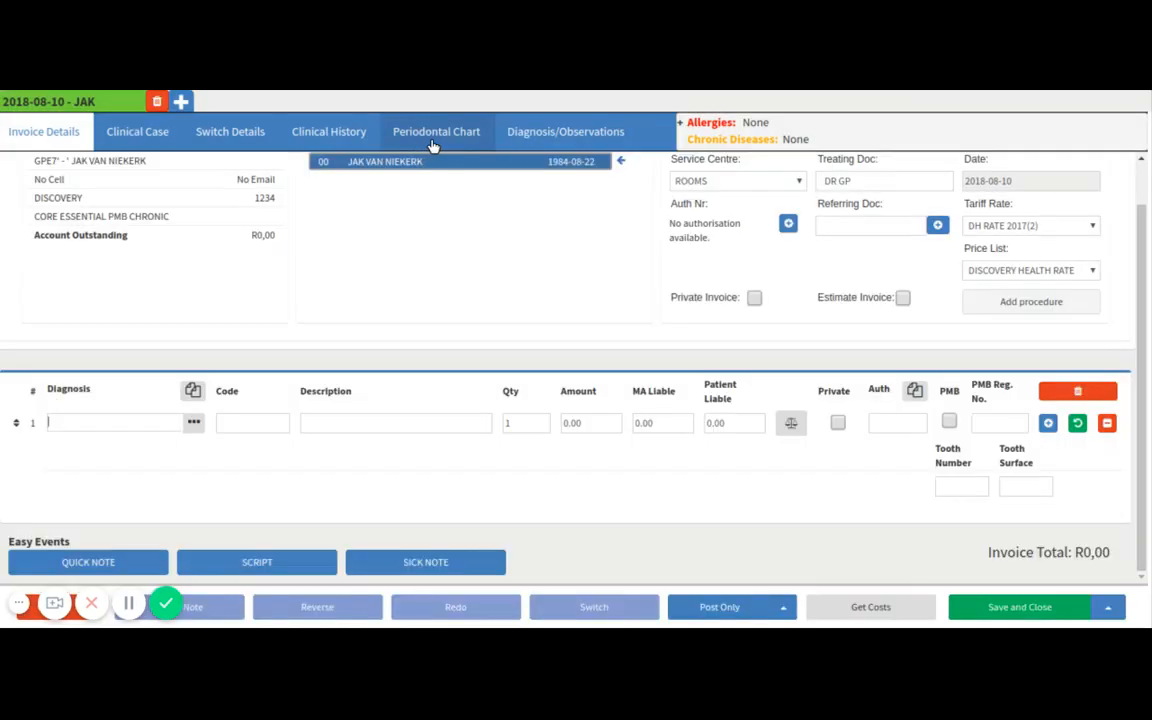
click(436, 142)
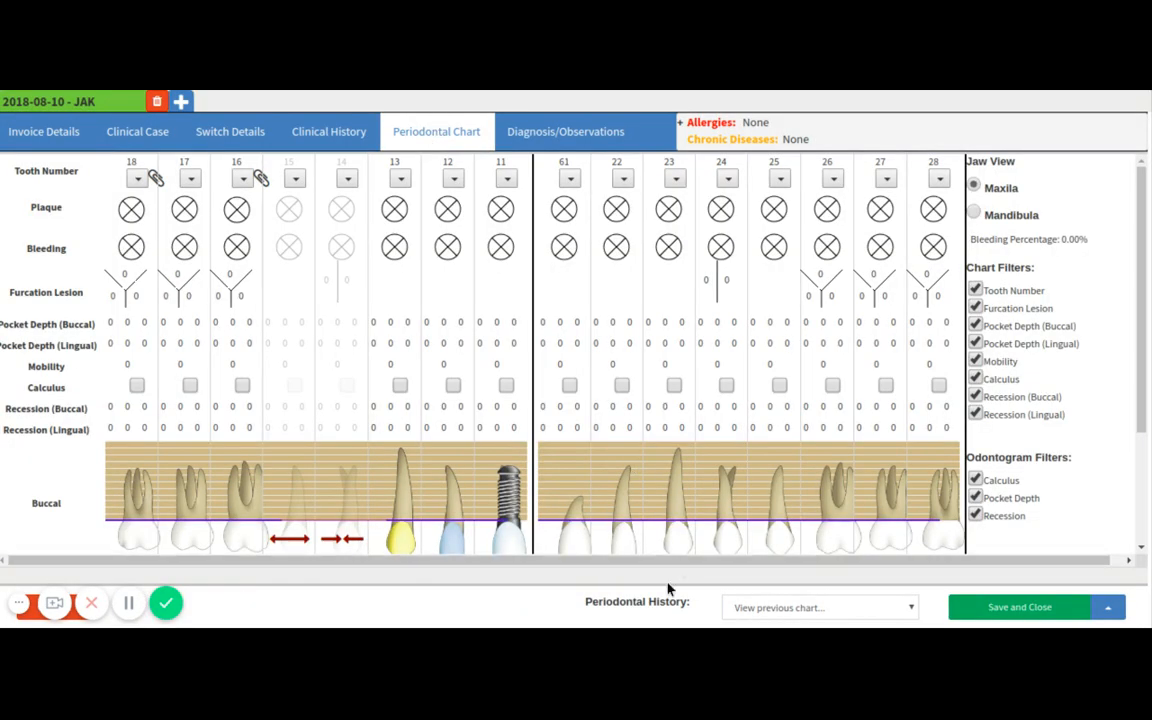
Open the previous chart 117 - 2018-08-10 from the periodontal history and review its recorded values and its buccal and lingual views.
click(764, 626)
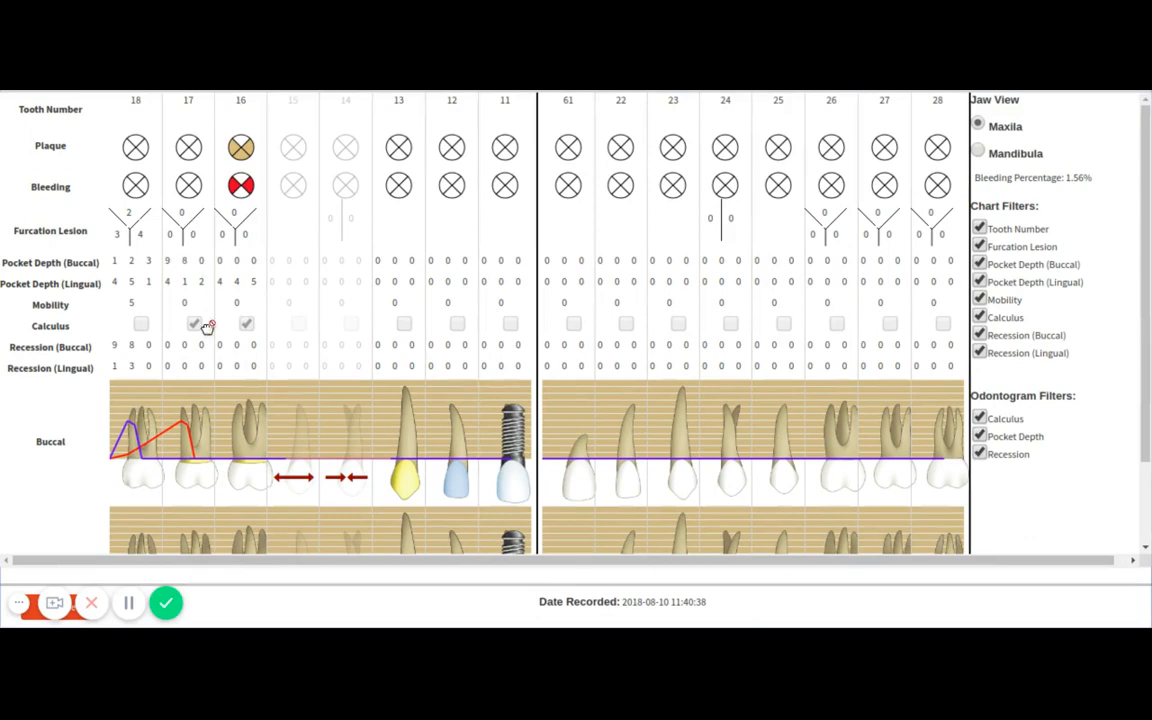
scroll(211, 330, down, 1)
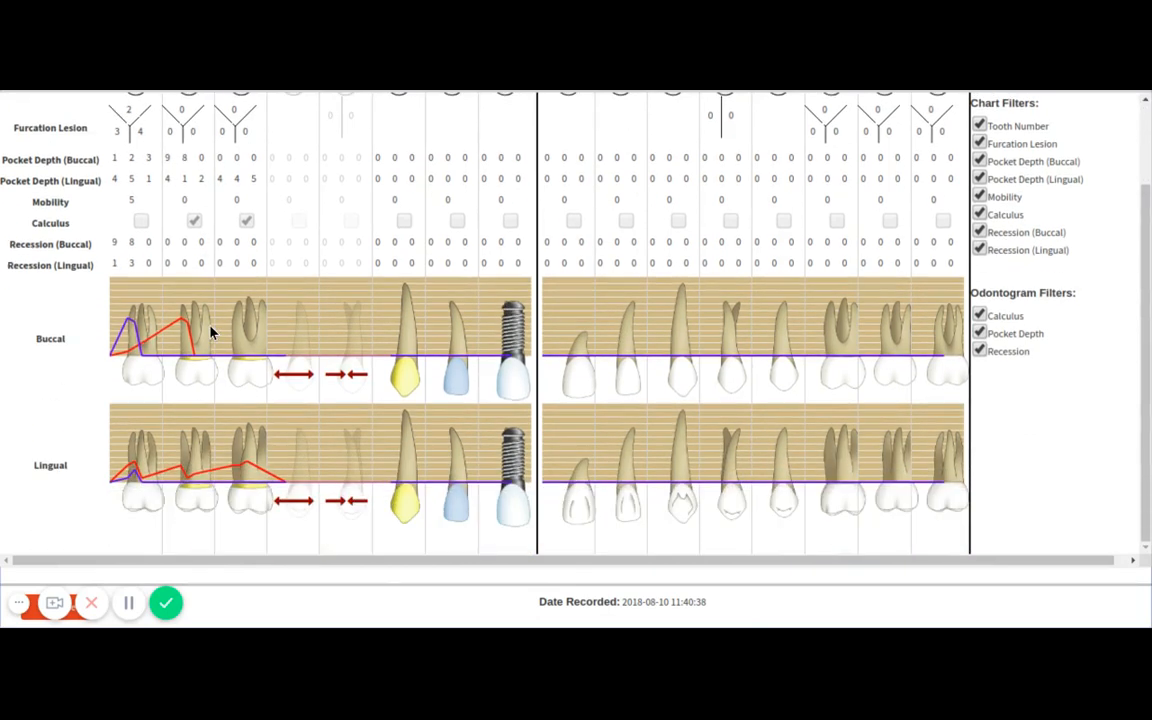
scroll(211, 330, up, 1)
scroll(200, 185, down, 1)
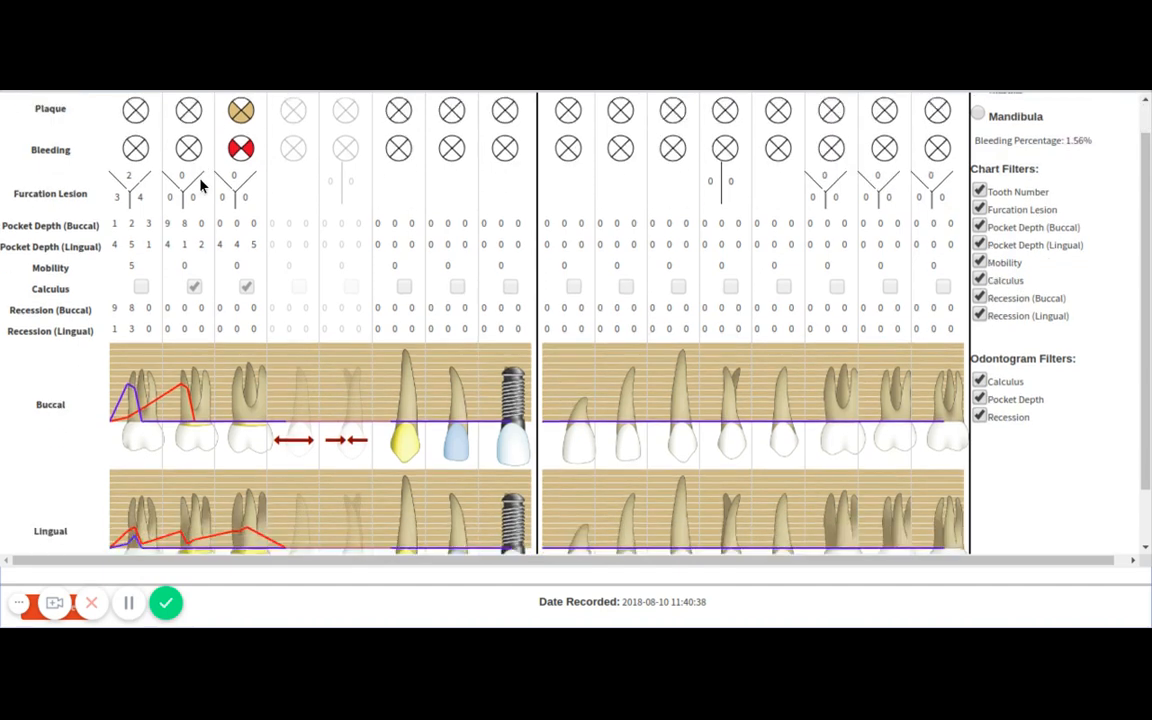
Close the previous chart, and save and close the 09:30 booking's periodontal chart.
click(20, 605)
click(60, 608)
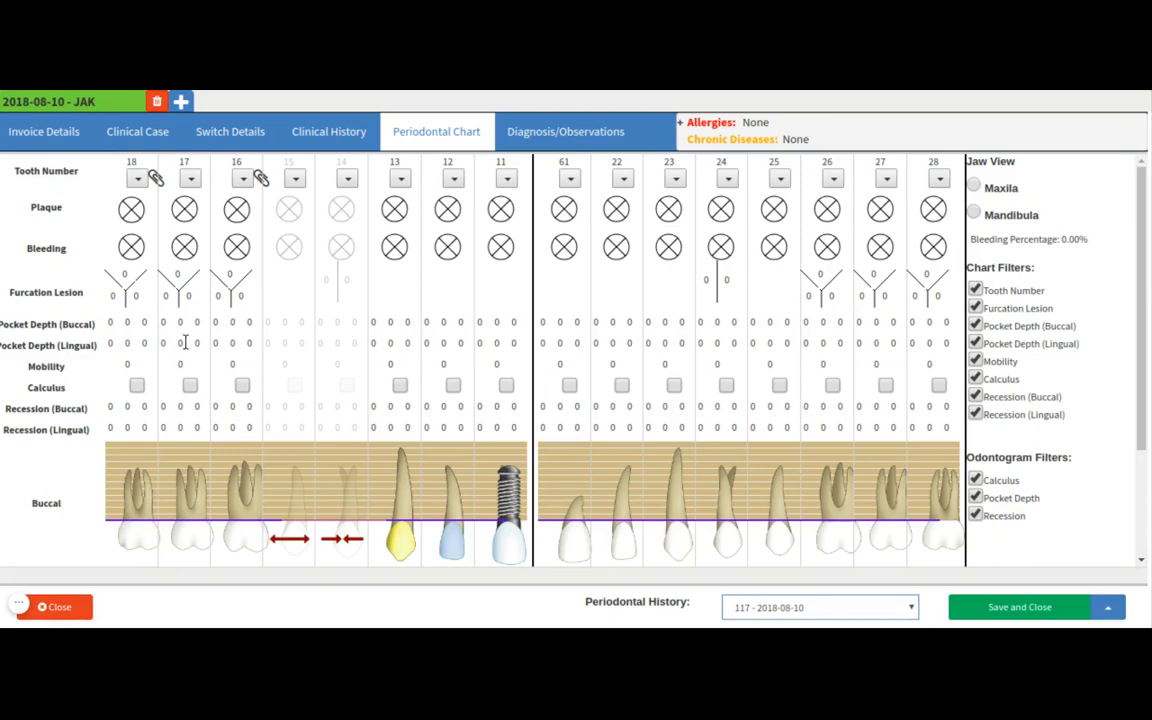
click(988, 610)
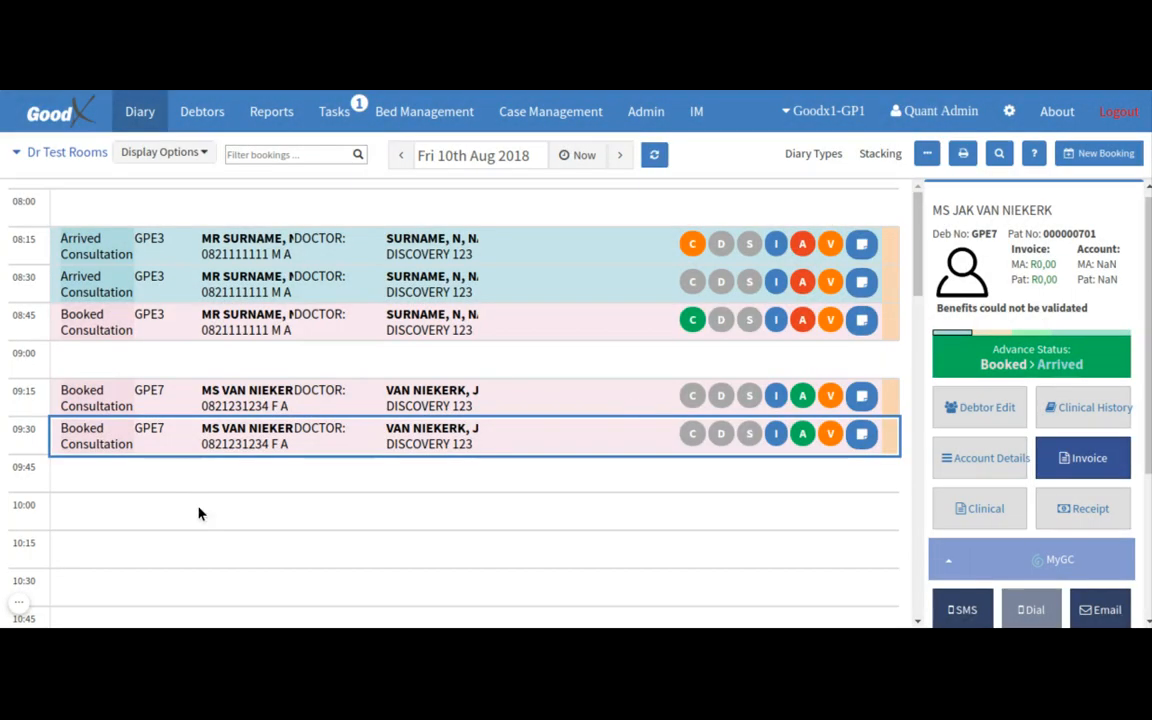
mouse_move(167, 604)
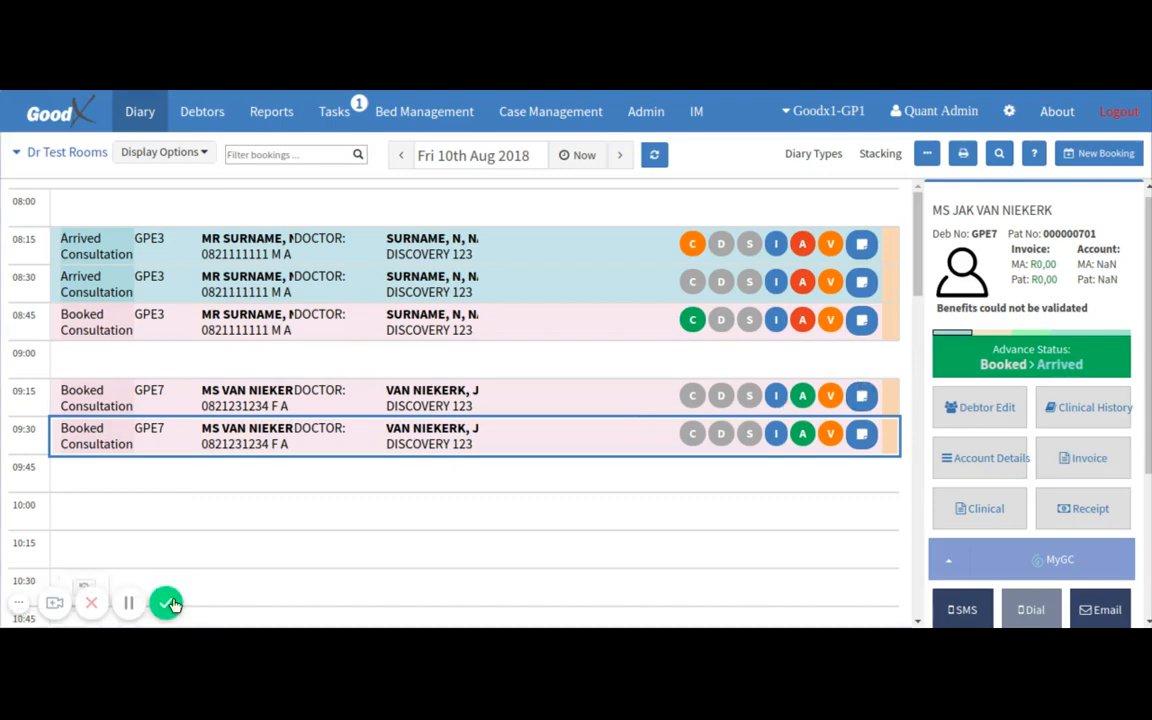